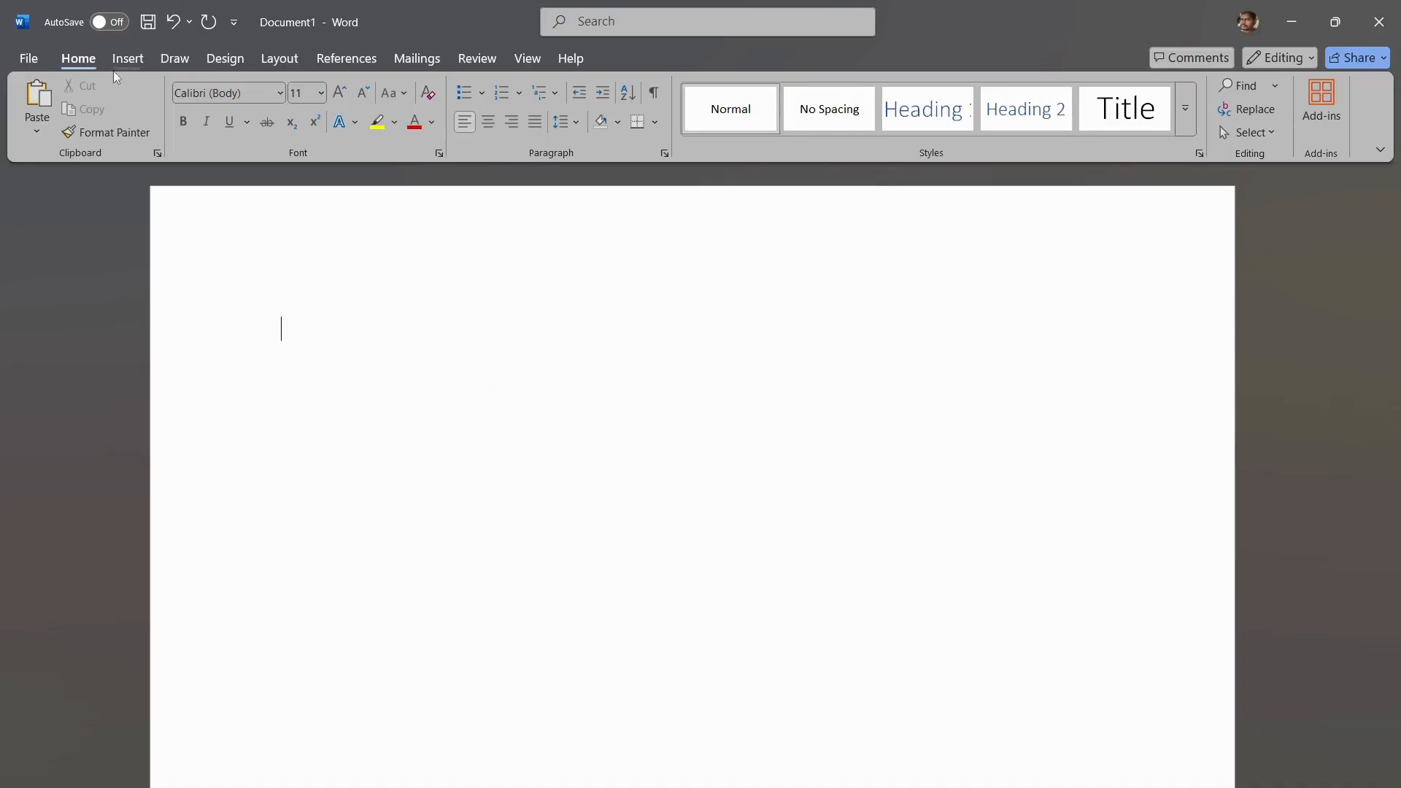
Insert a signature line, filling in the suggested signer's name and title and keeping the default instructions
left_click(148, 59)
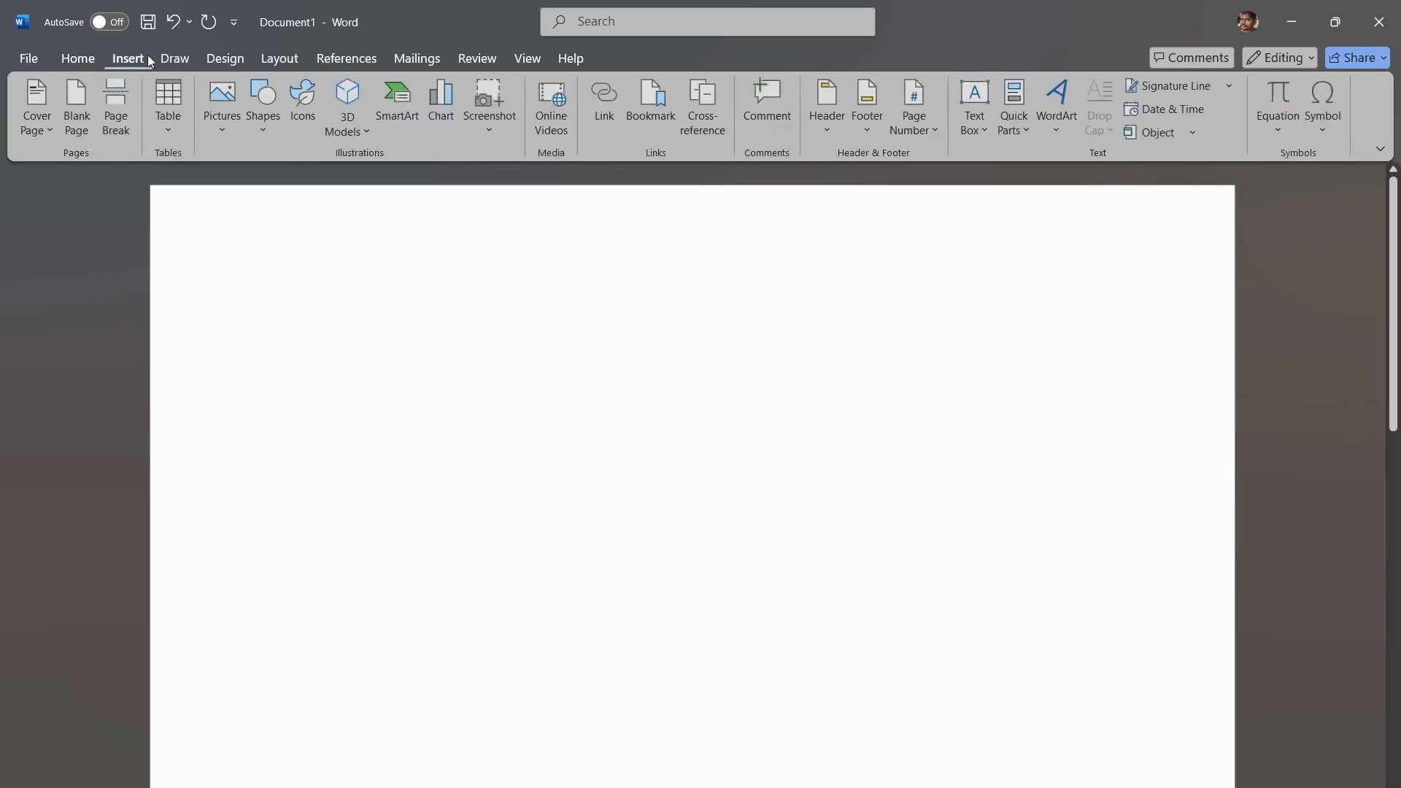
left_click(1194, 85)
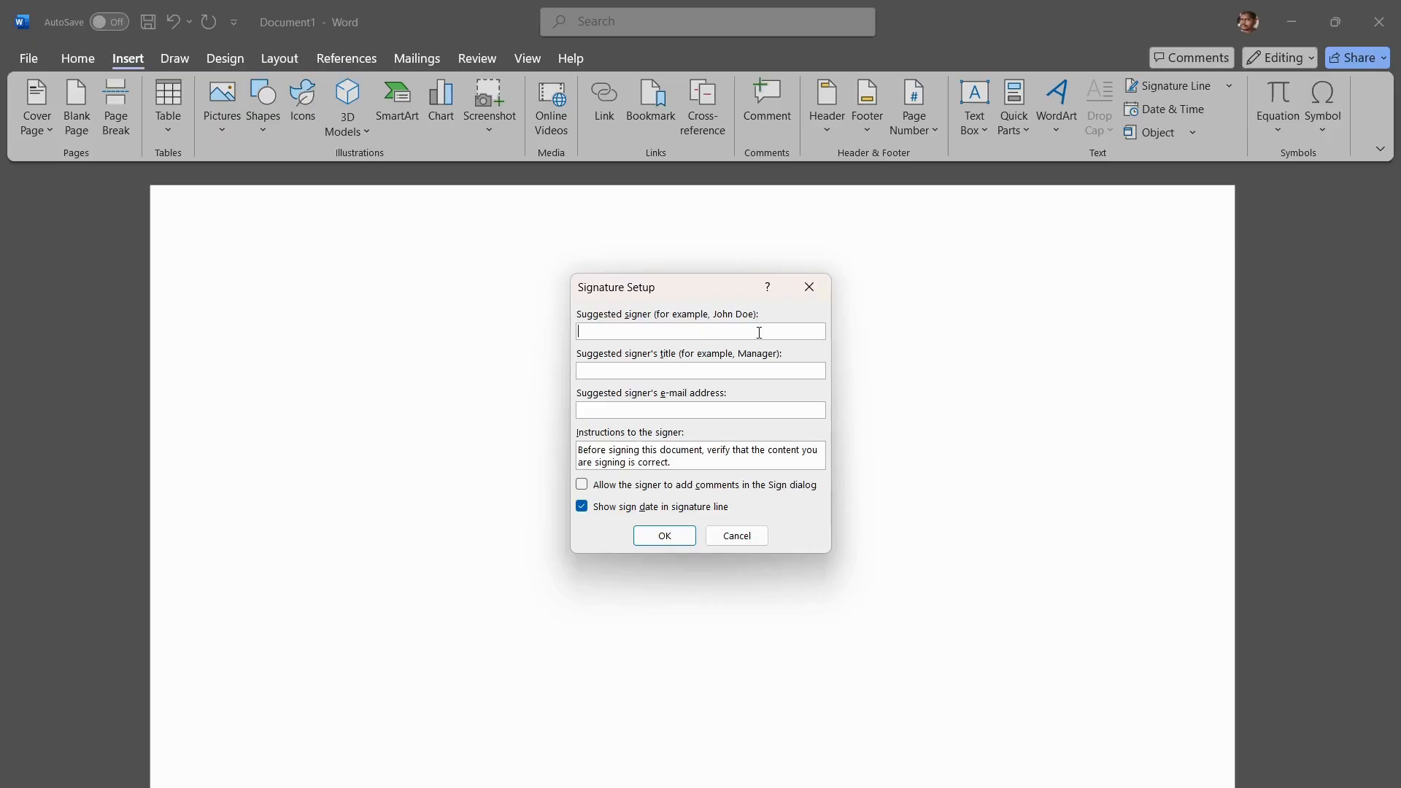
type("aju")
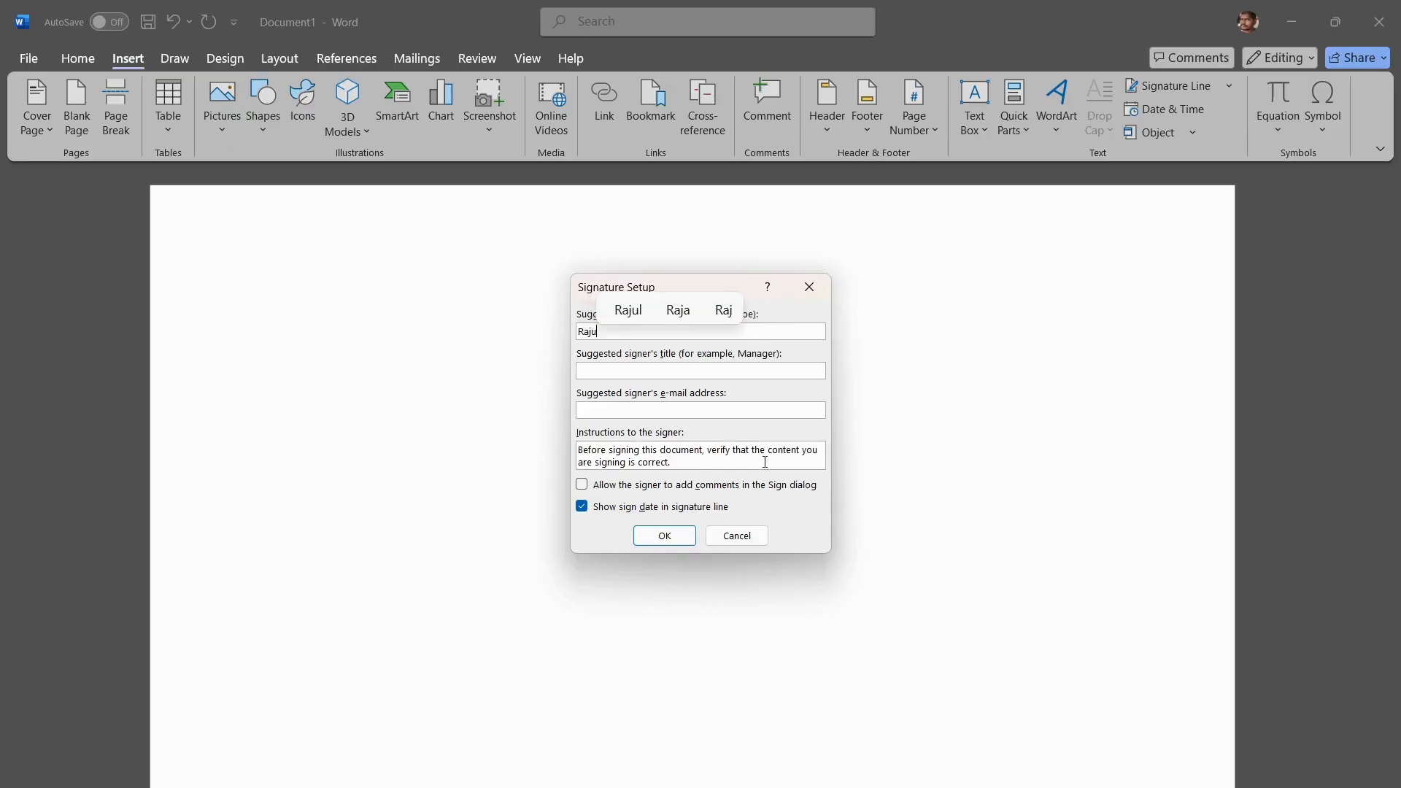
left_click(715, 374)
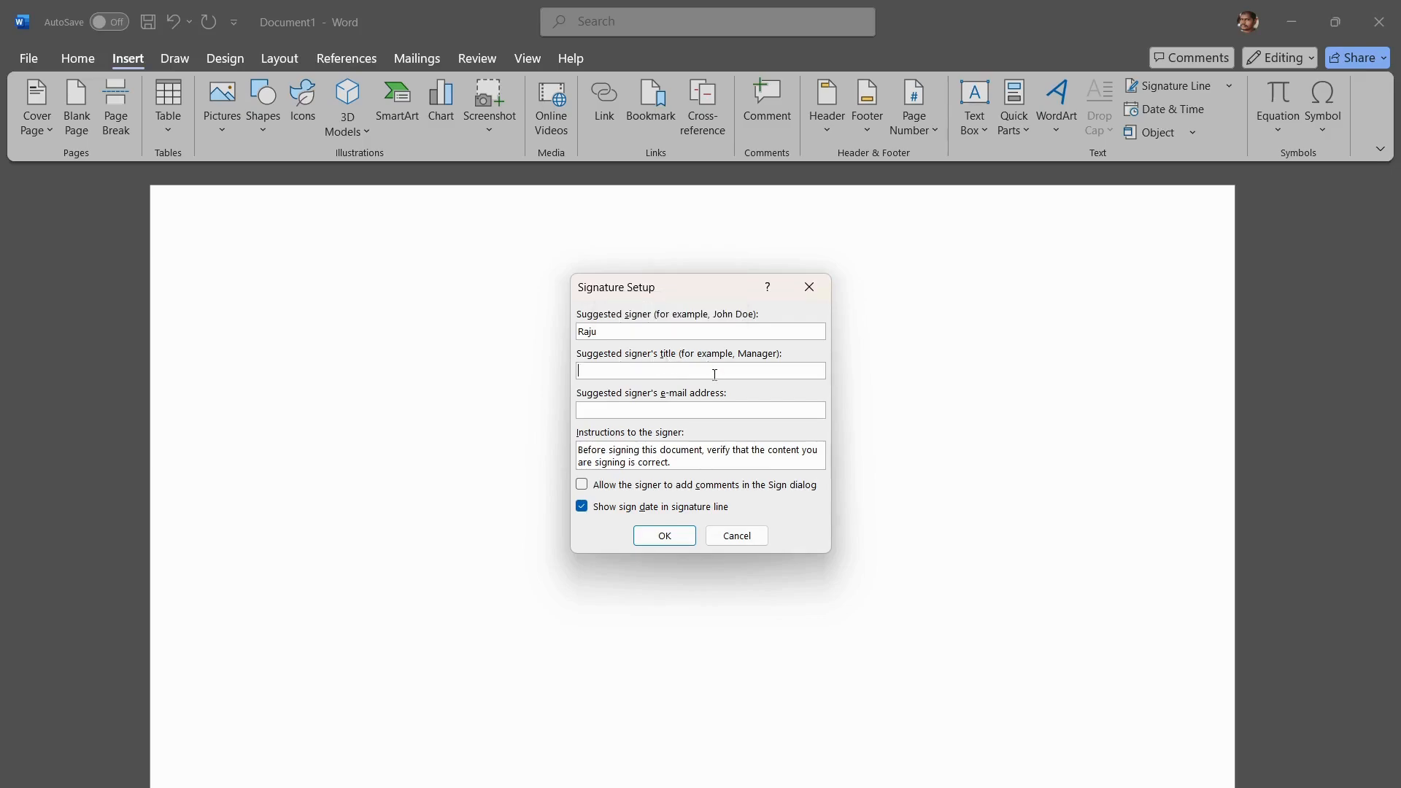
type("Tech Talks")
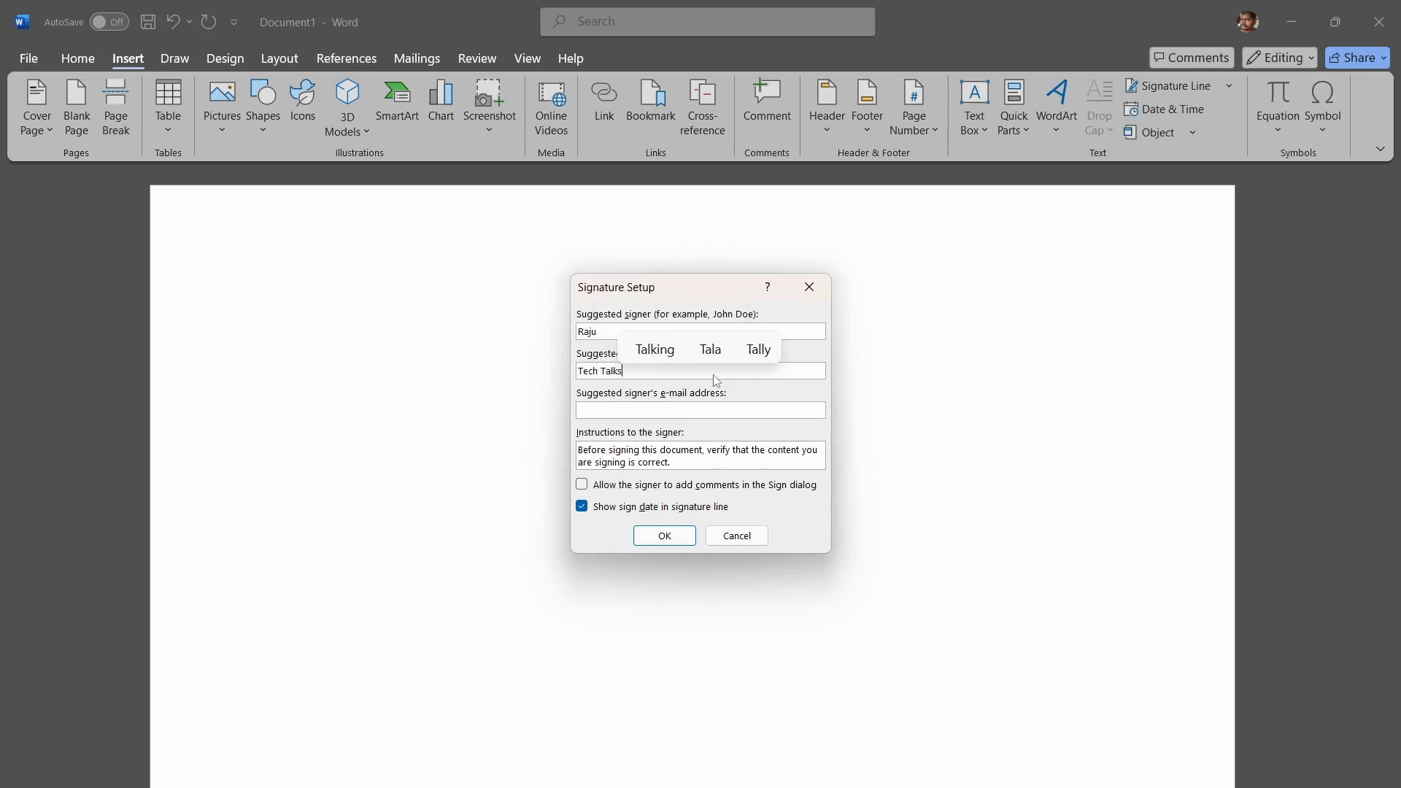
type(" With Ra")
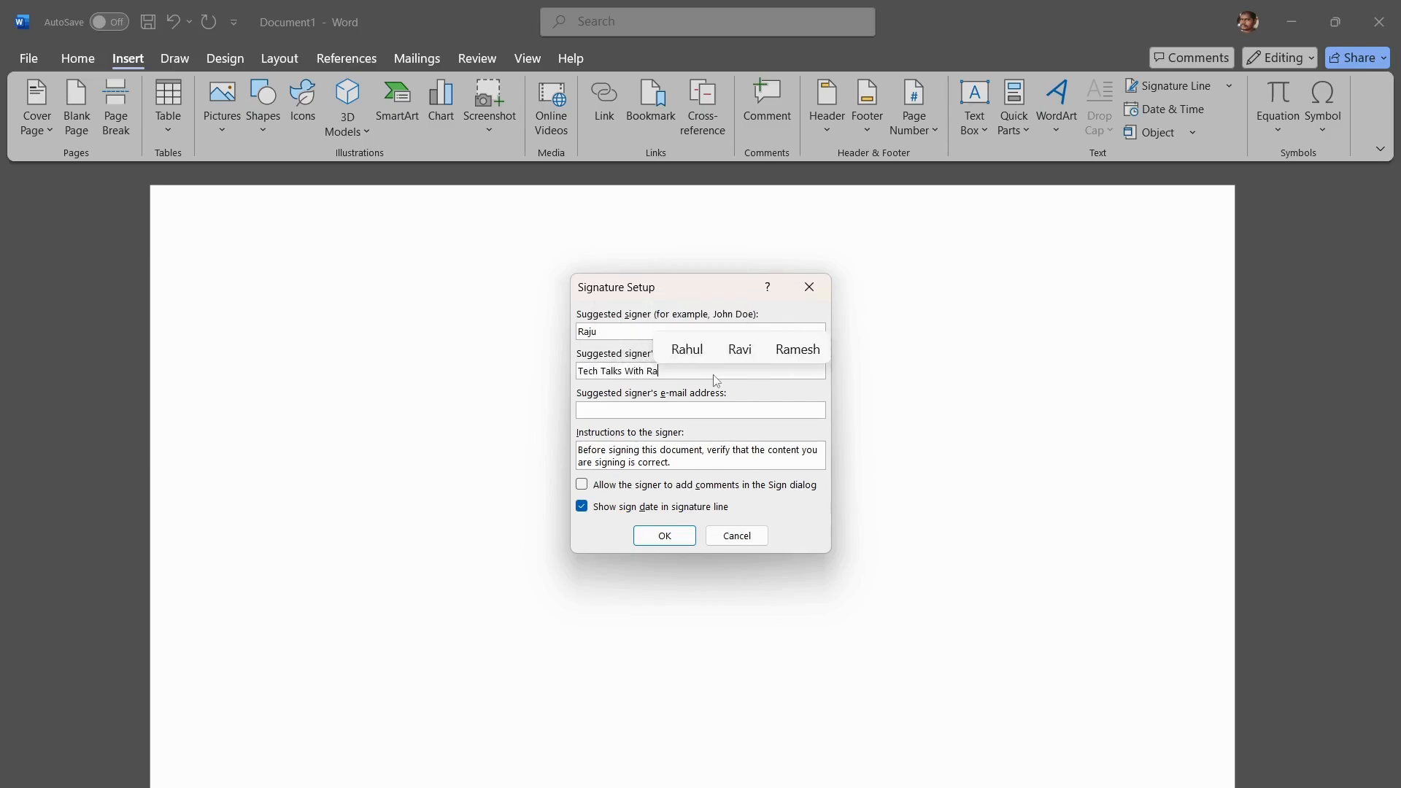
type("ju")
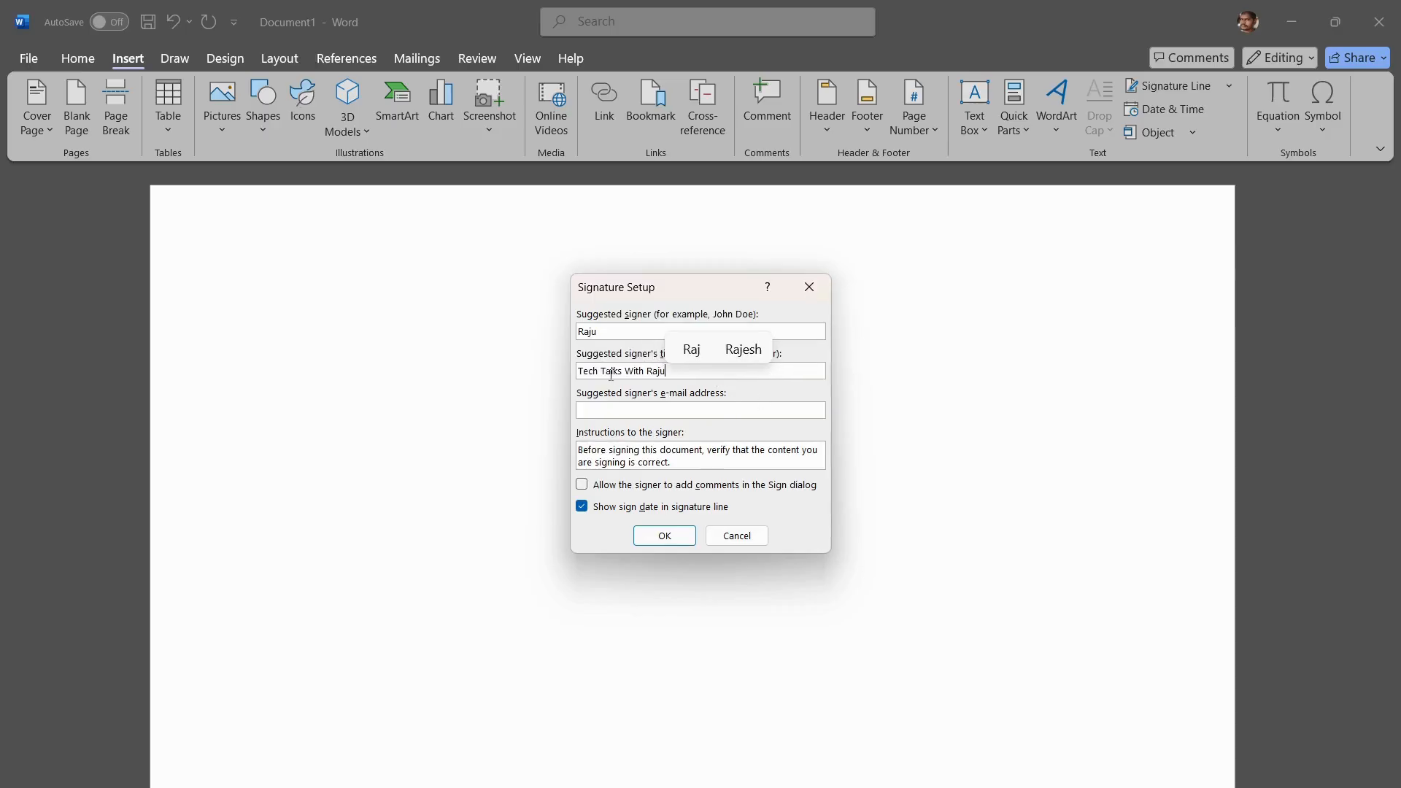
left_click(664, 537)
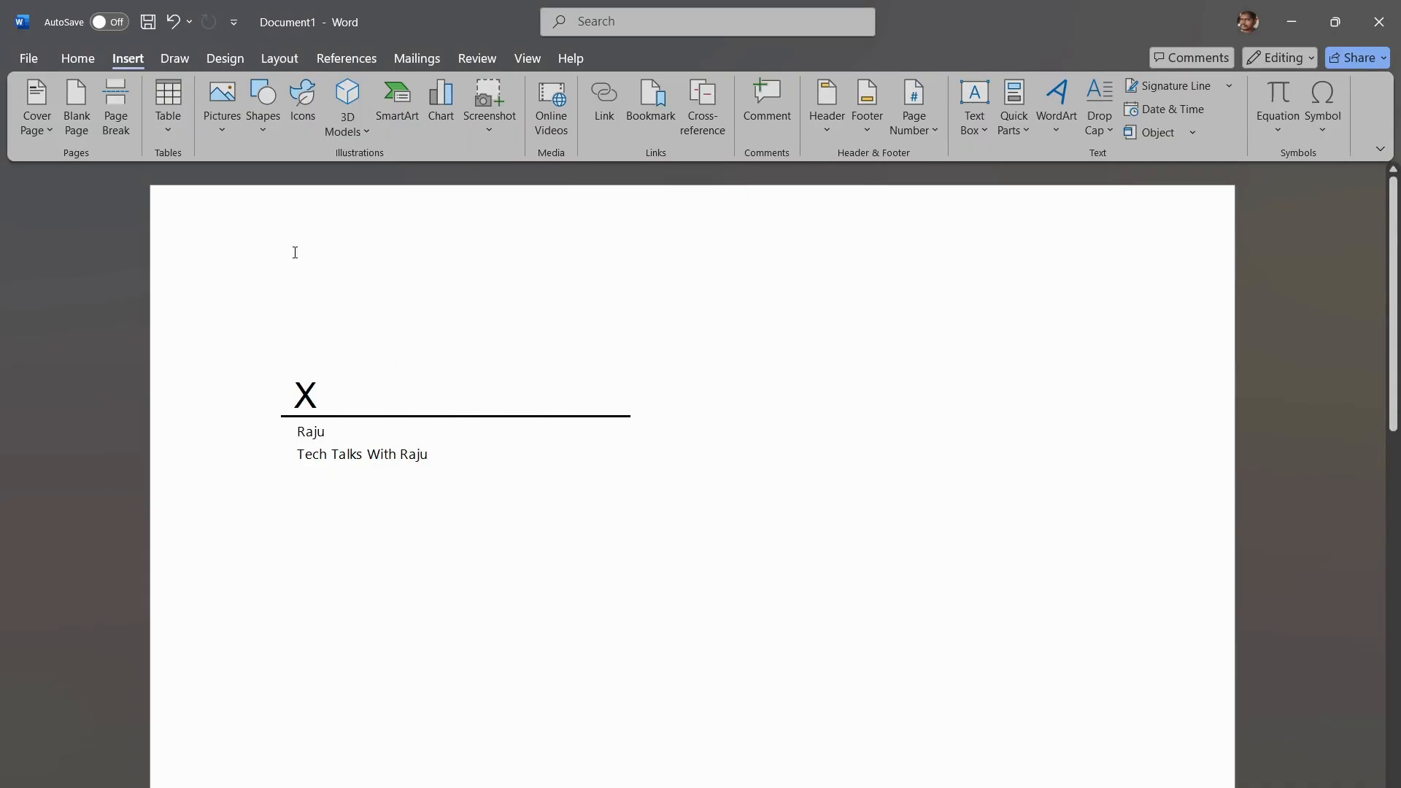
Search online pictures for "sample signature" and insert the third image in the first row of results, a black handwritten signature
left_click(229, 134)
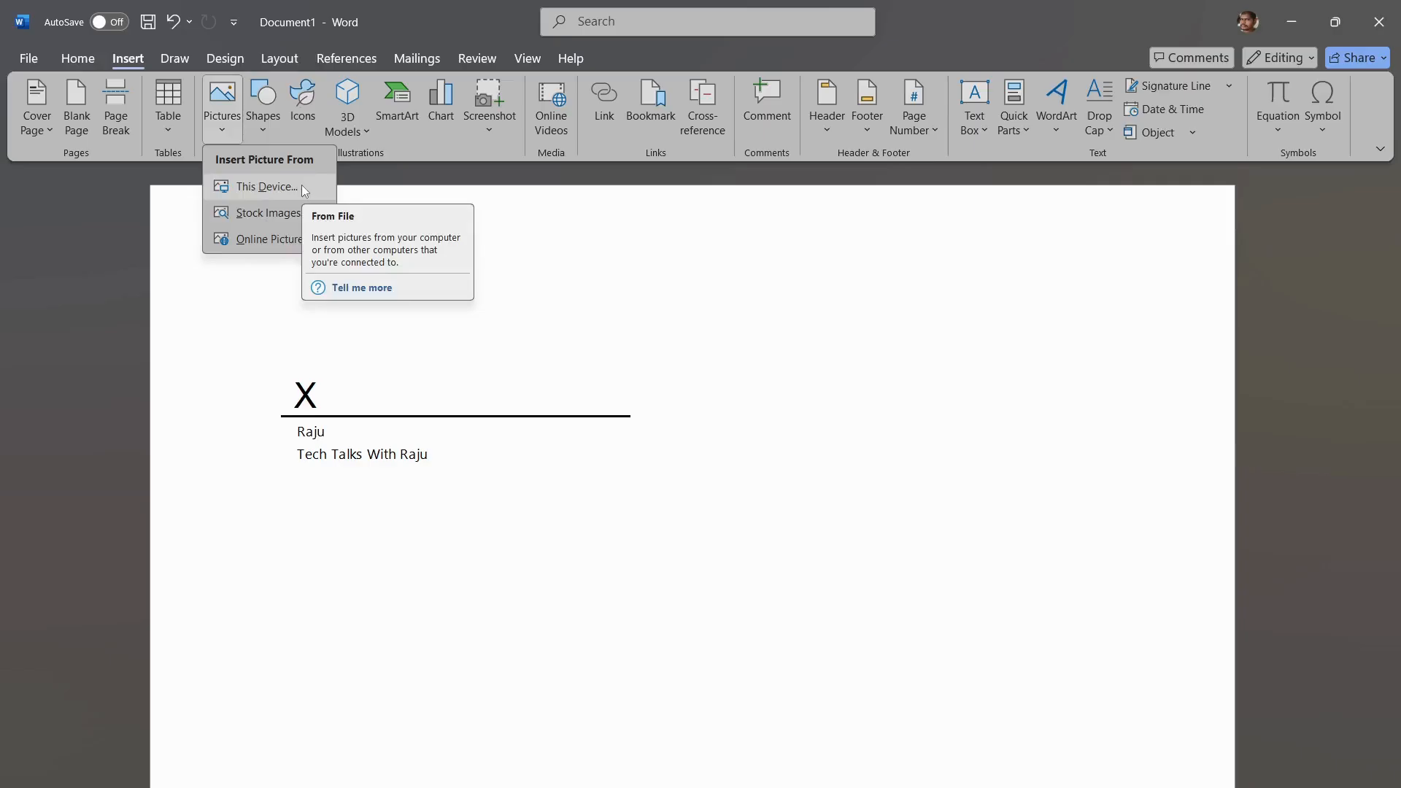
left_click(280, 238)
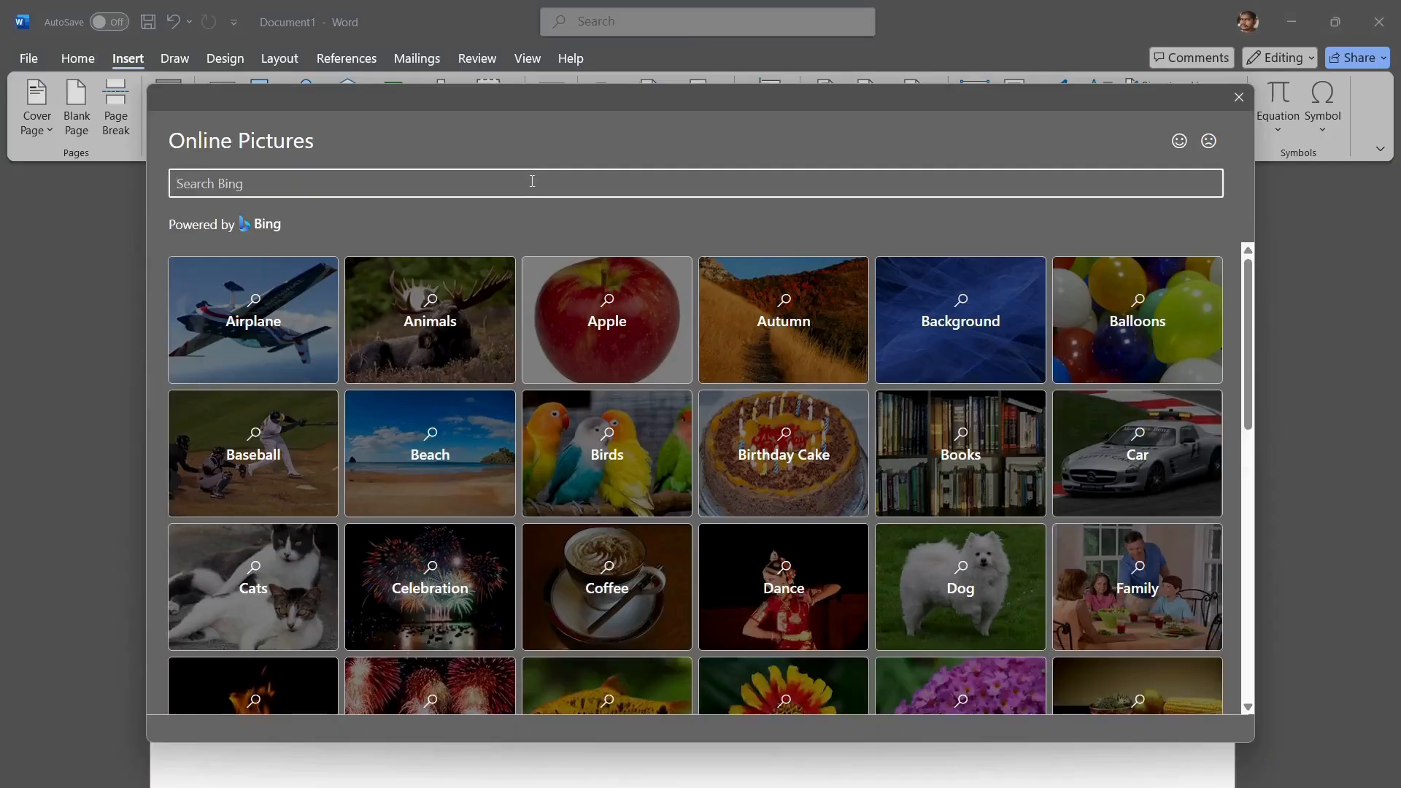
type("sample signature")
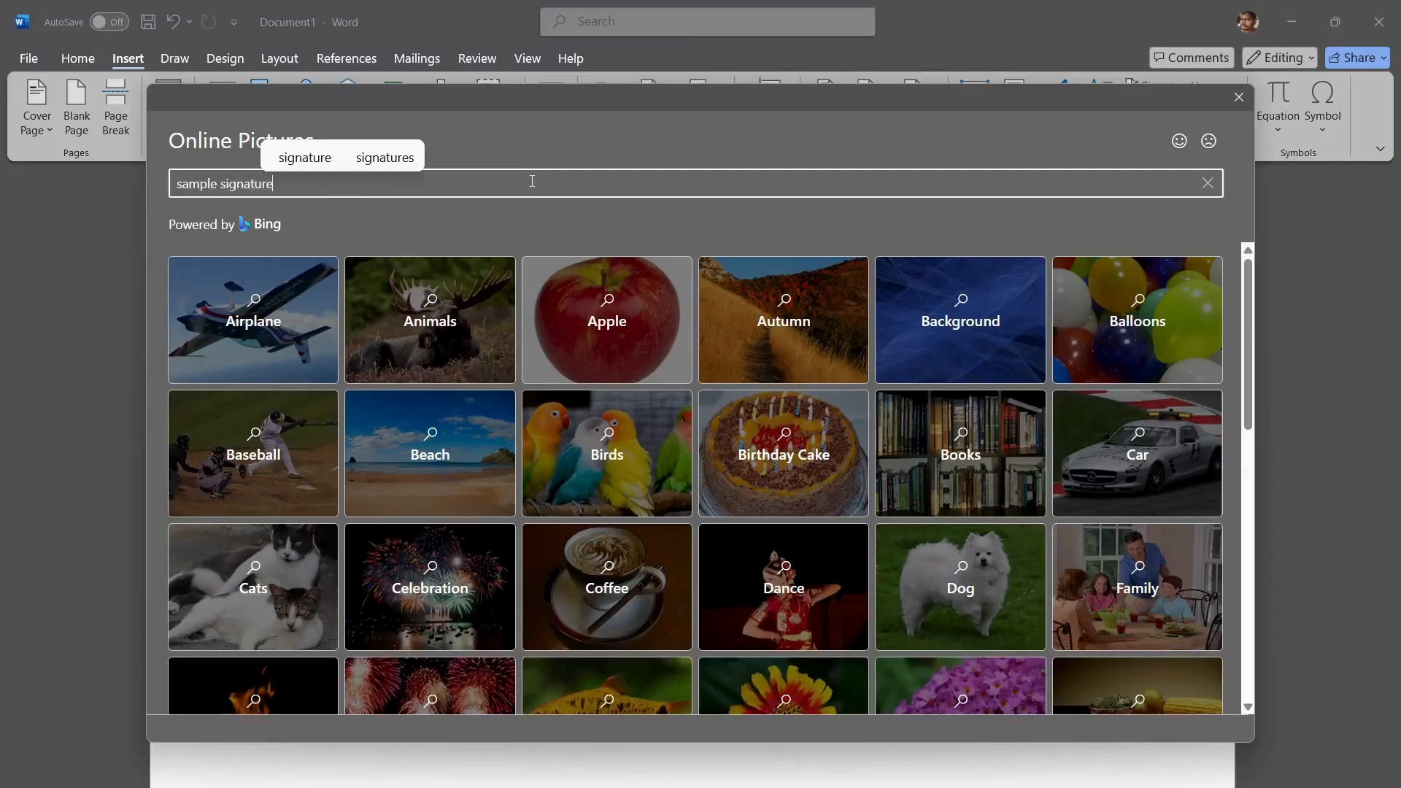
key("Return")
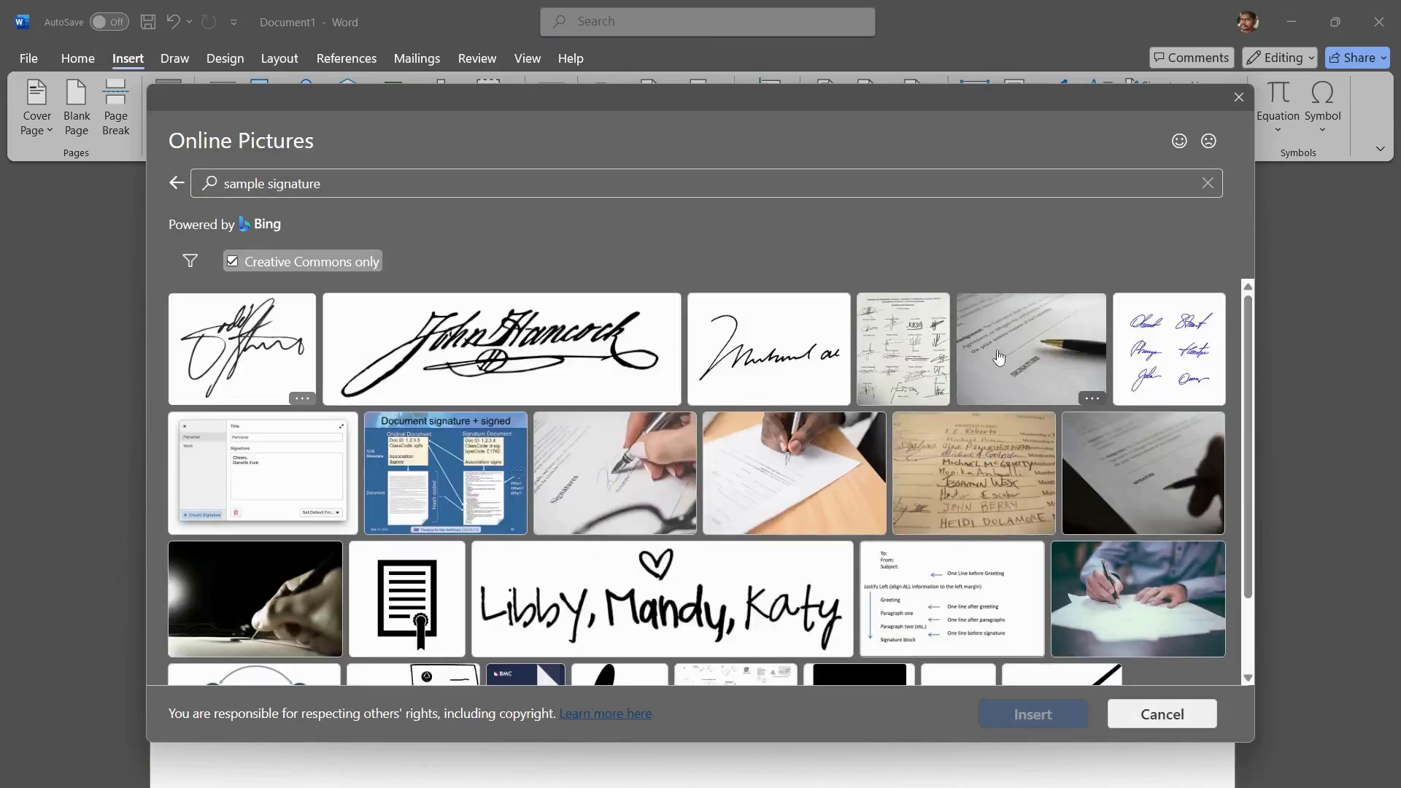
scroll(996, 362, "down", 1)
scroll(839, 460, "up", 1)
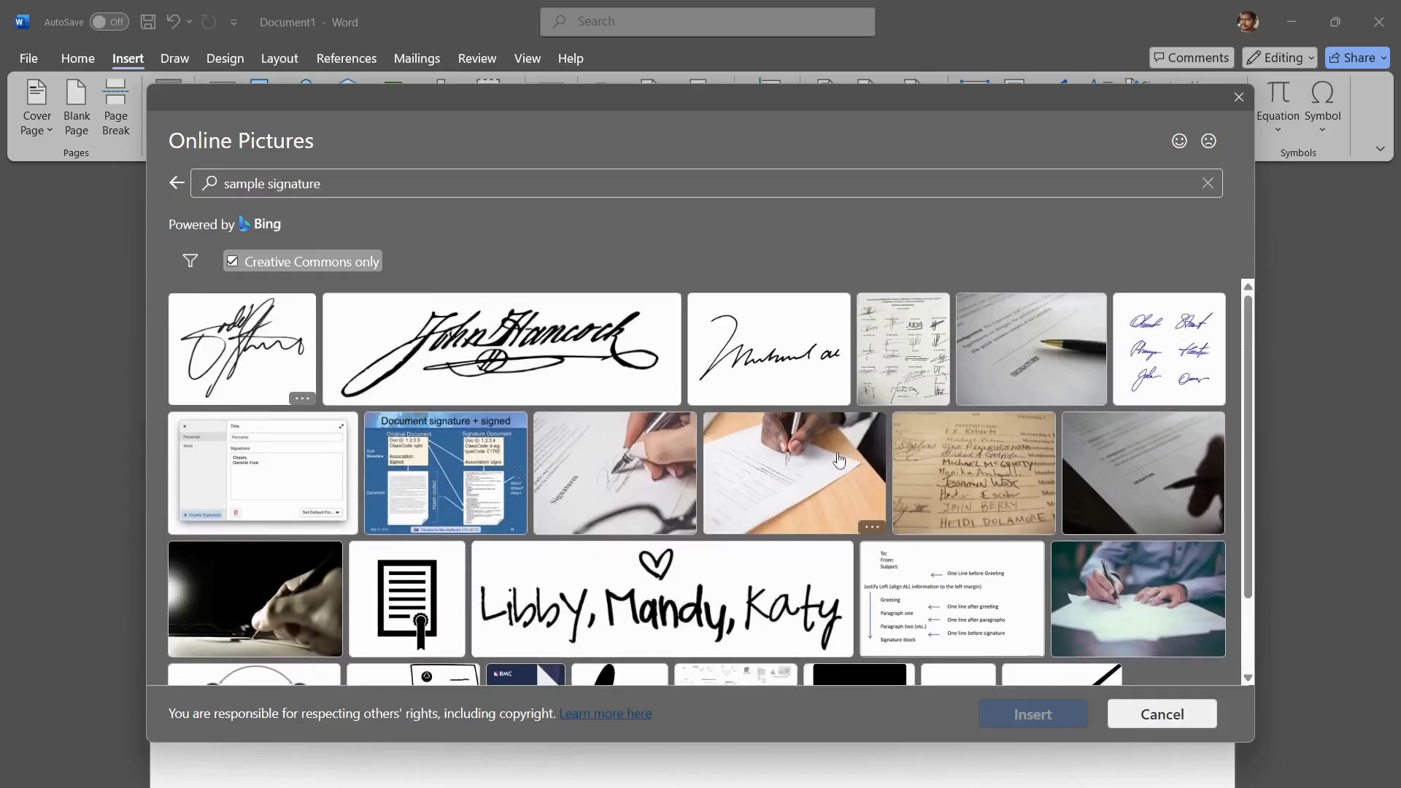
left_click(763, 358)
left_click(1022, 713)
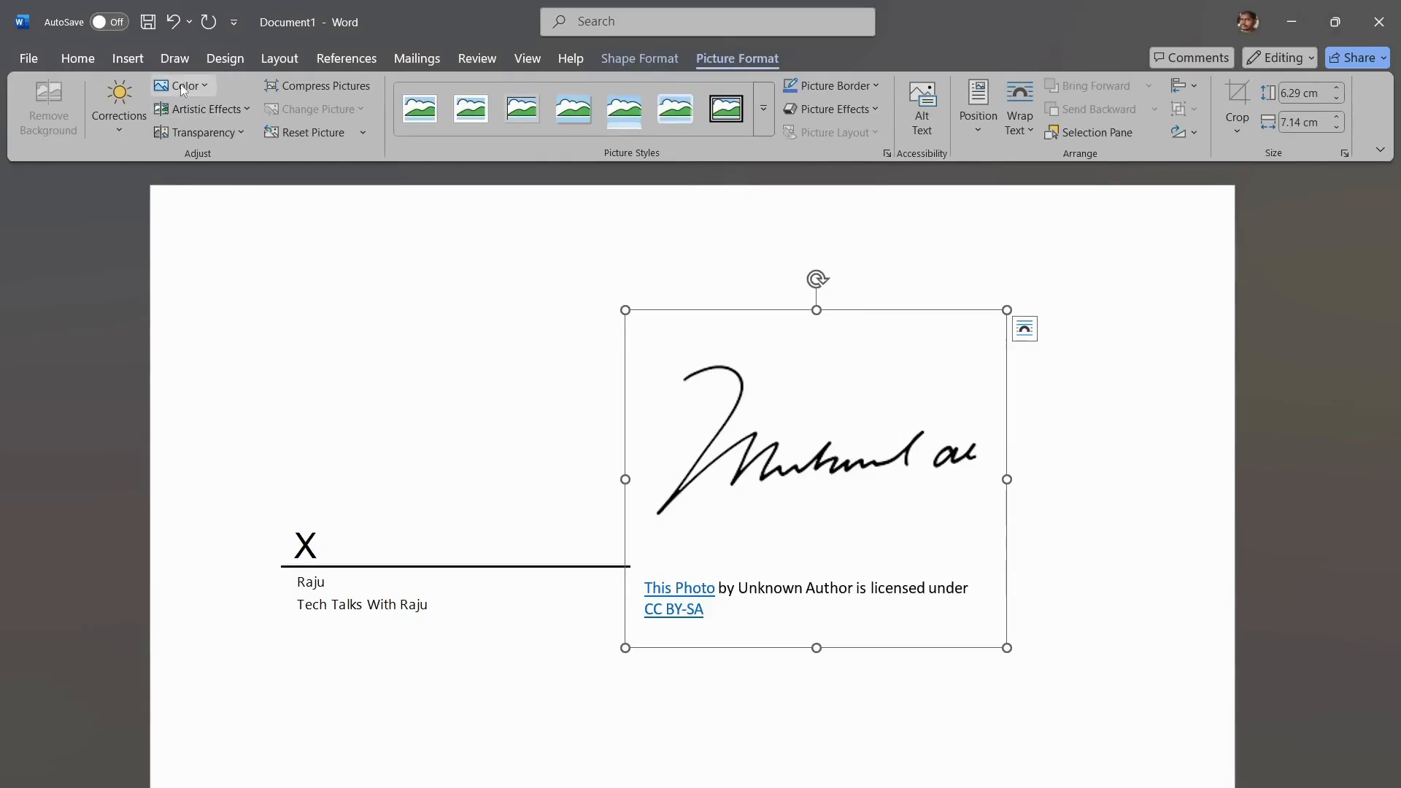
left_click(134, 63)
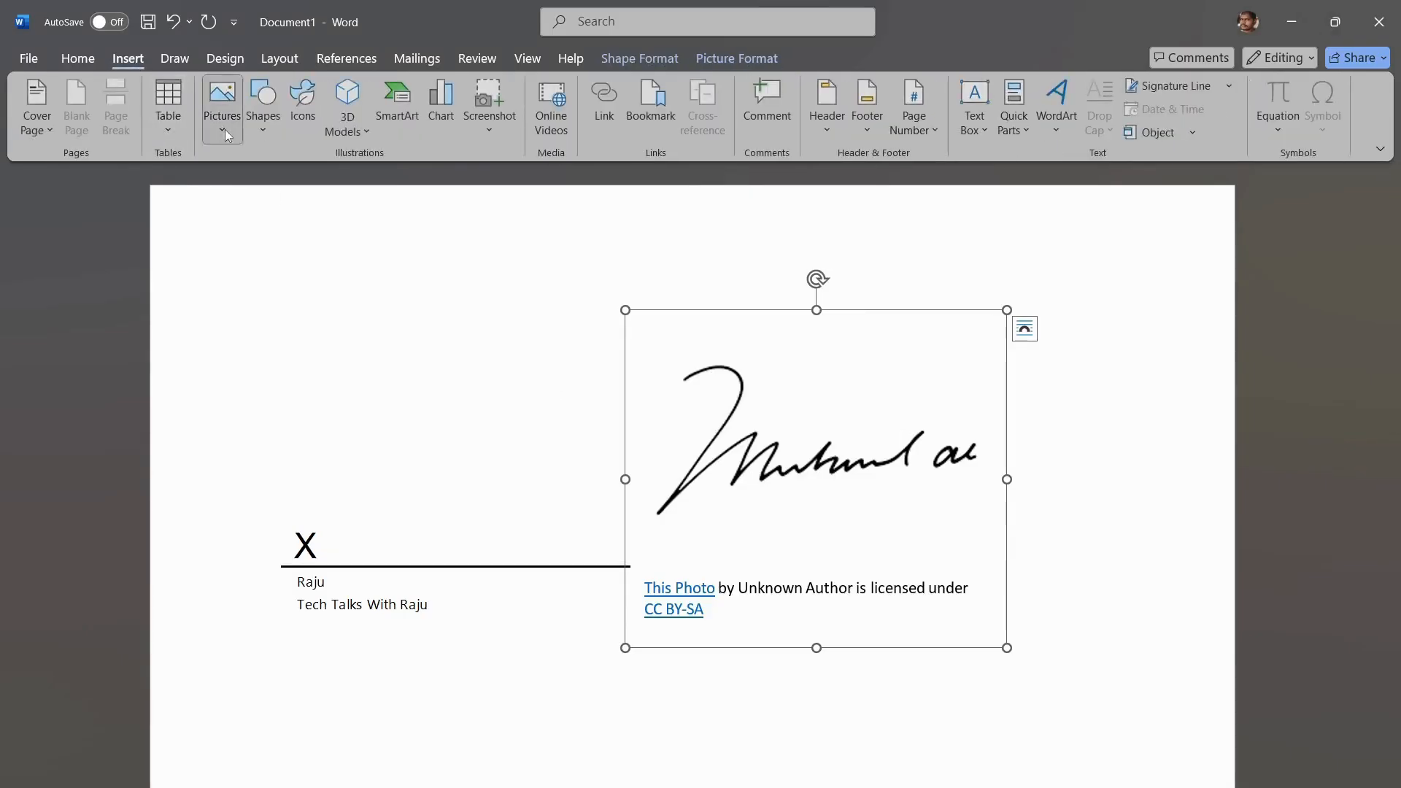
left_click(223, 127)
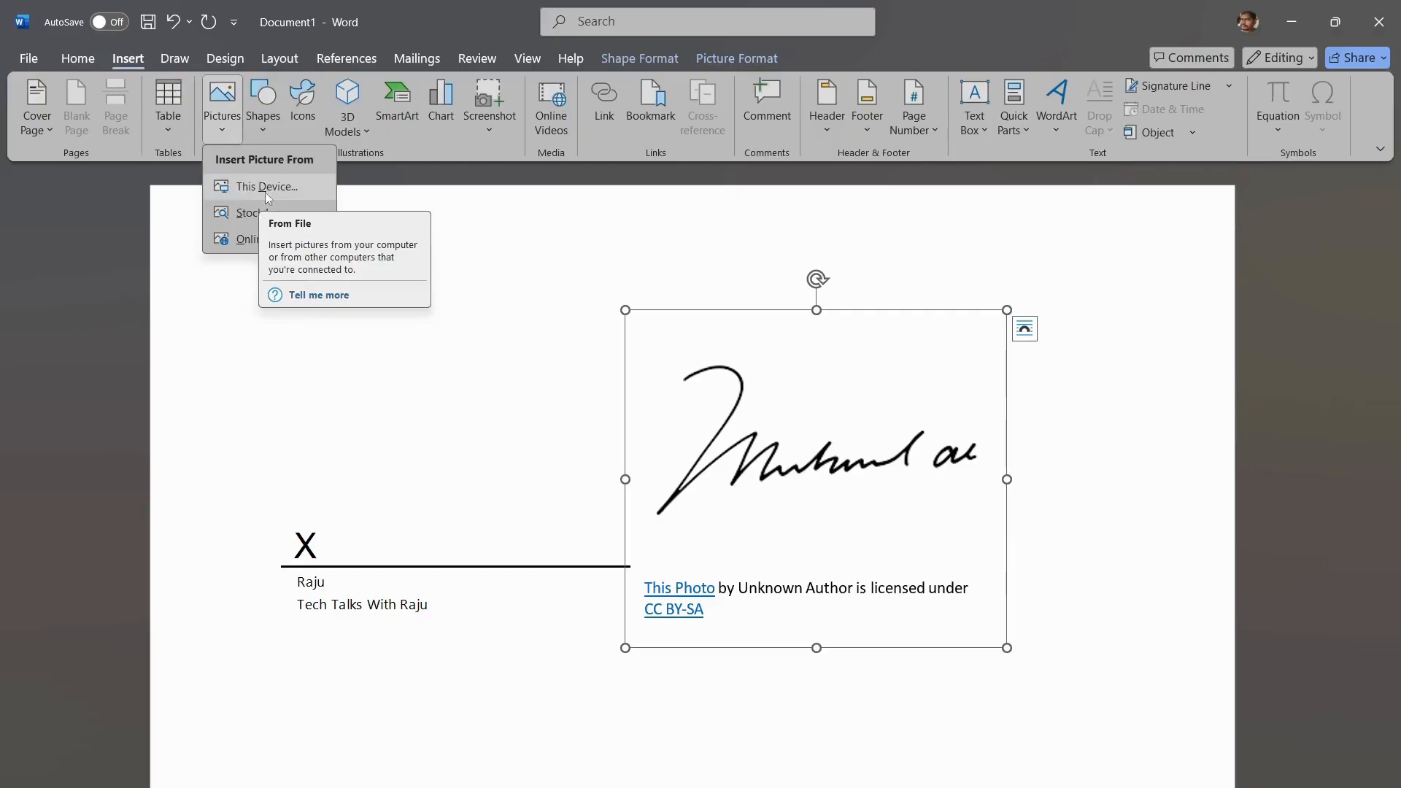
left_click(498, 363)
Delete the photo attribution caption below the inserted signature picture
left_click(828, 453)
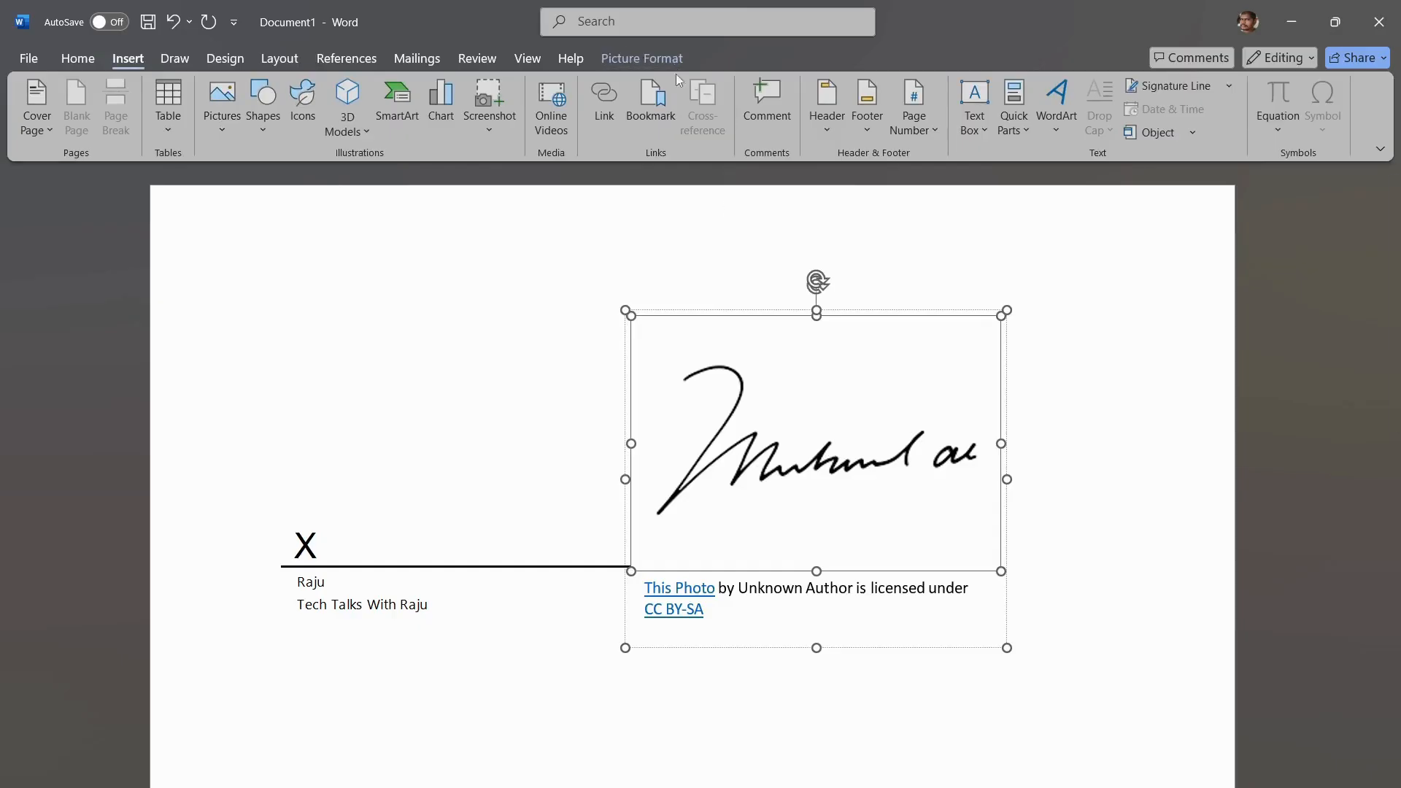
left_click(636, 60)
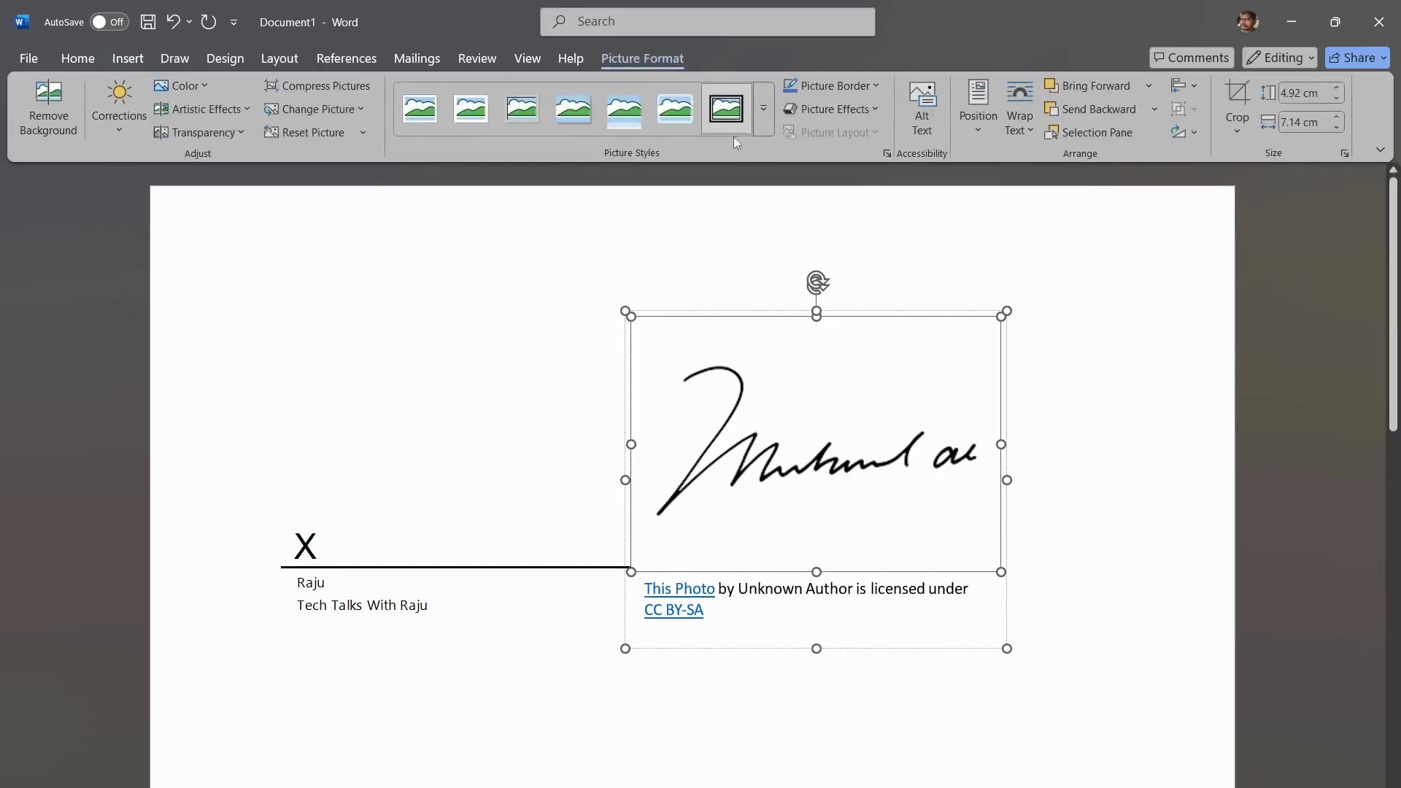
left_click(724, 615)
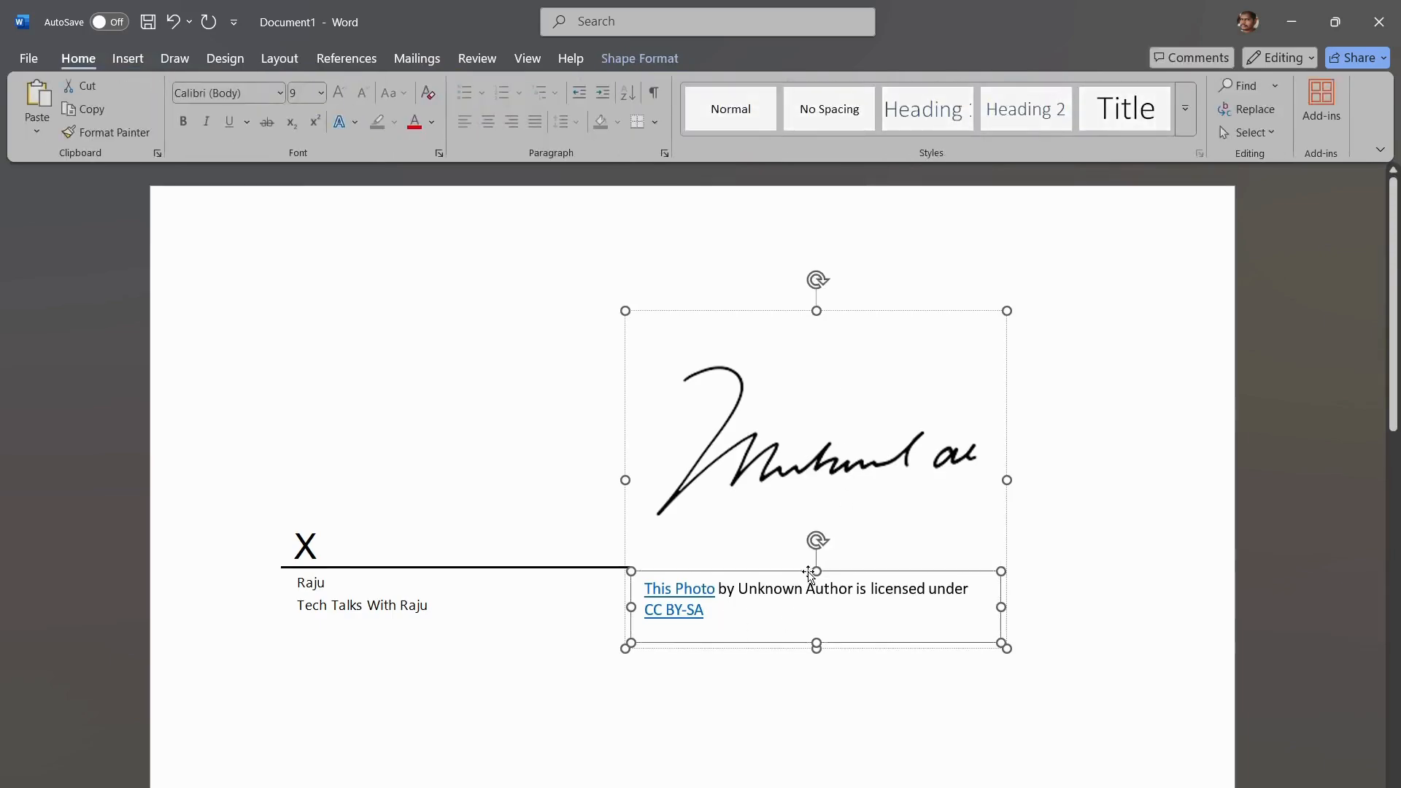
key("Delete")
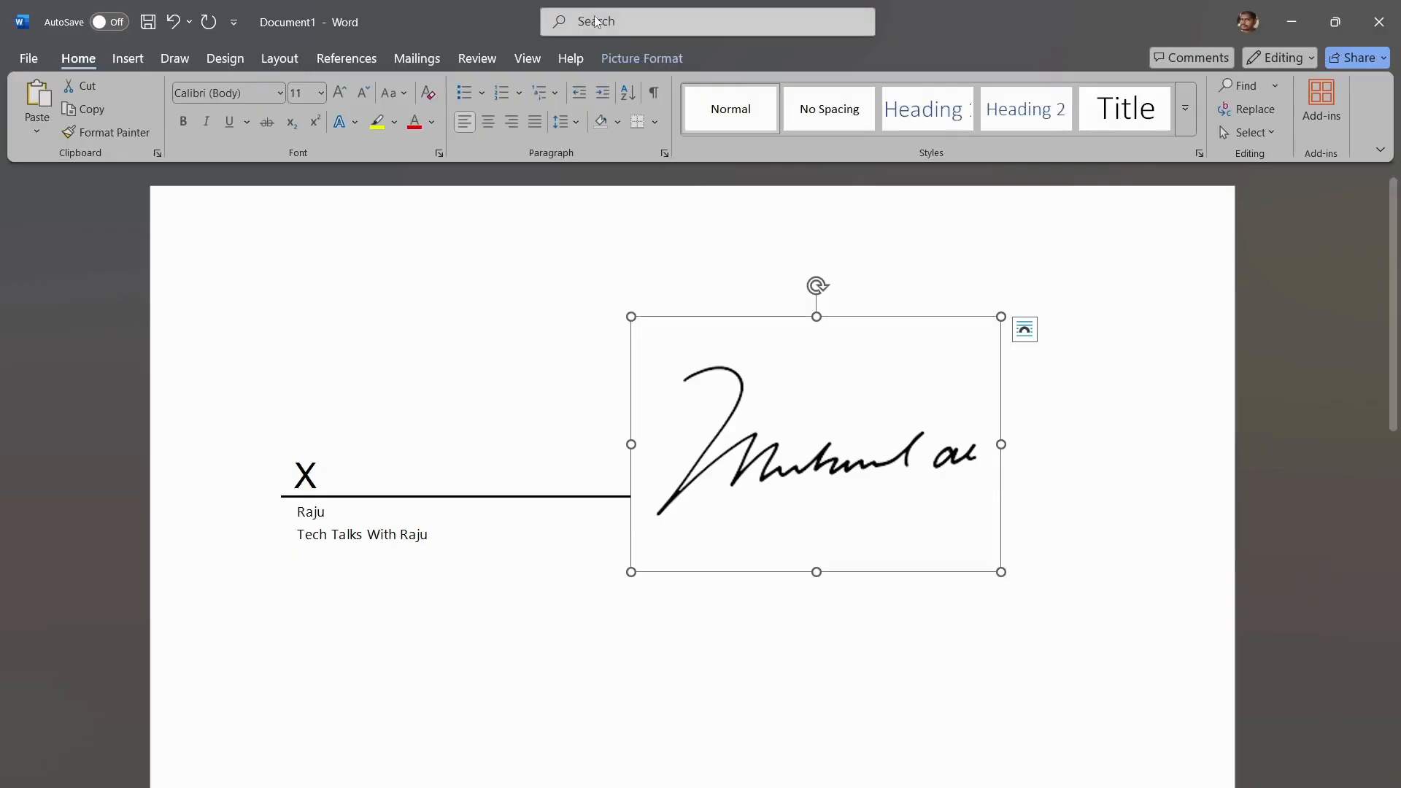
left_click(638, 60)
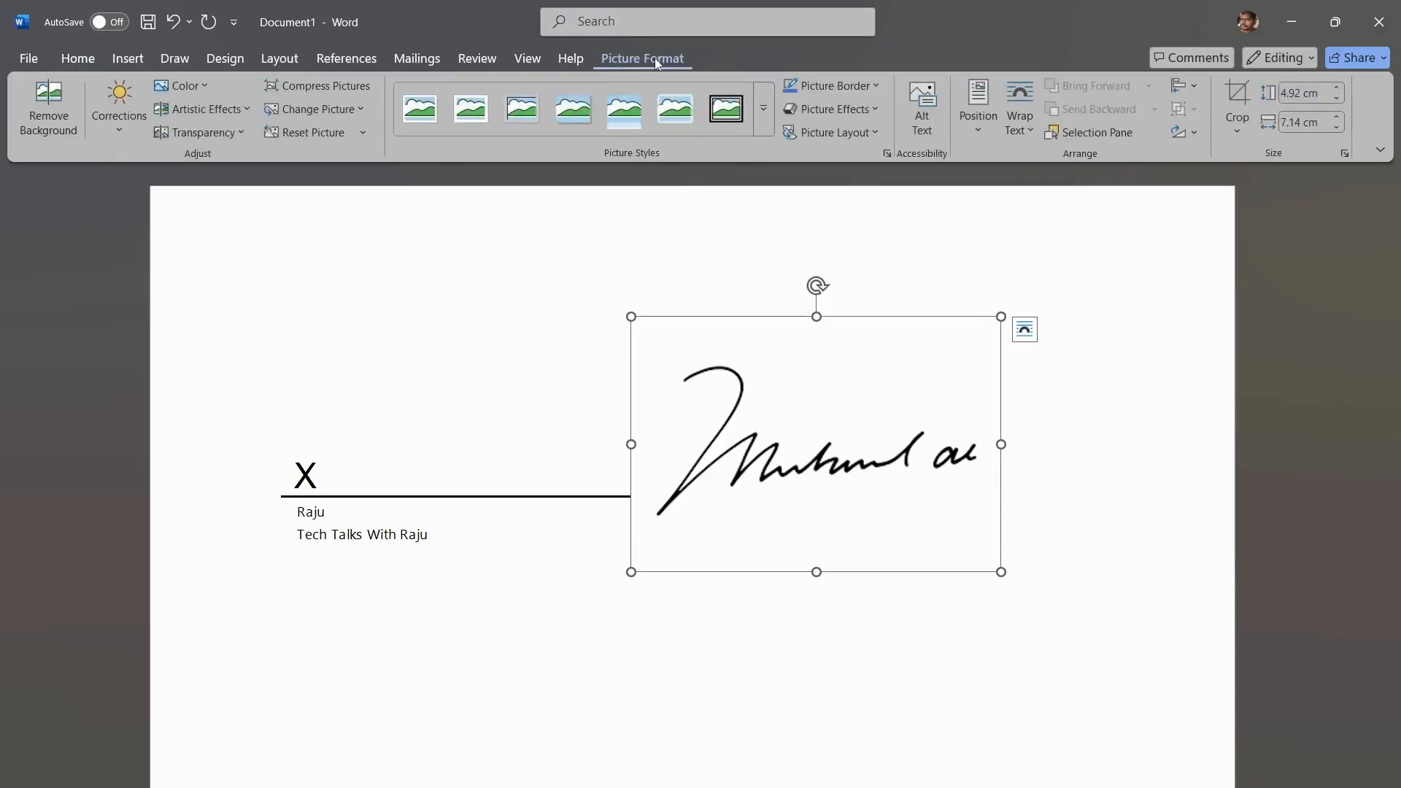
left_click(208, 86)
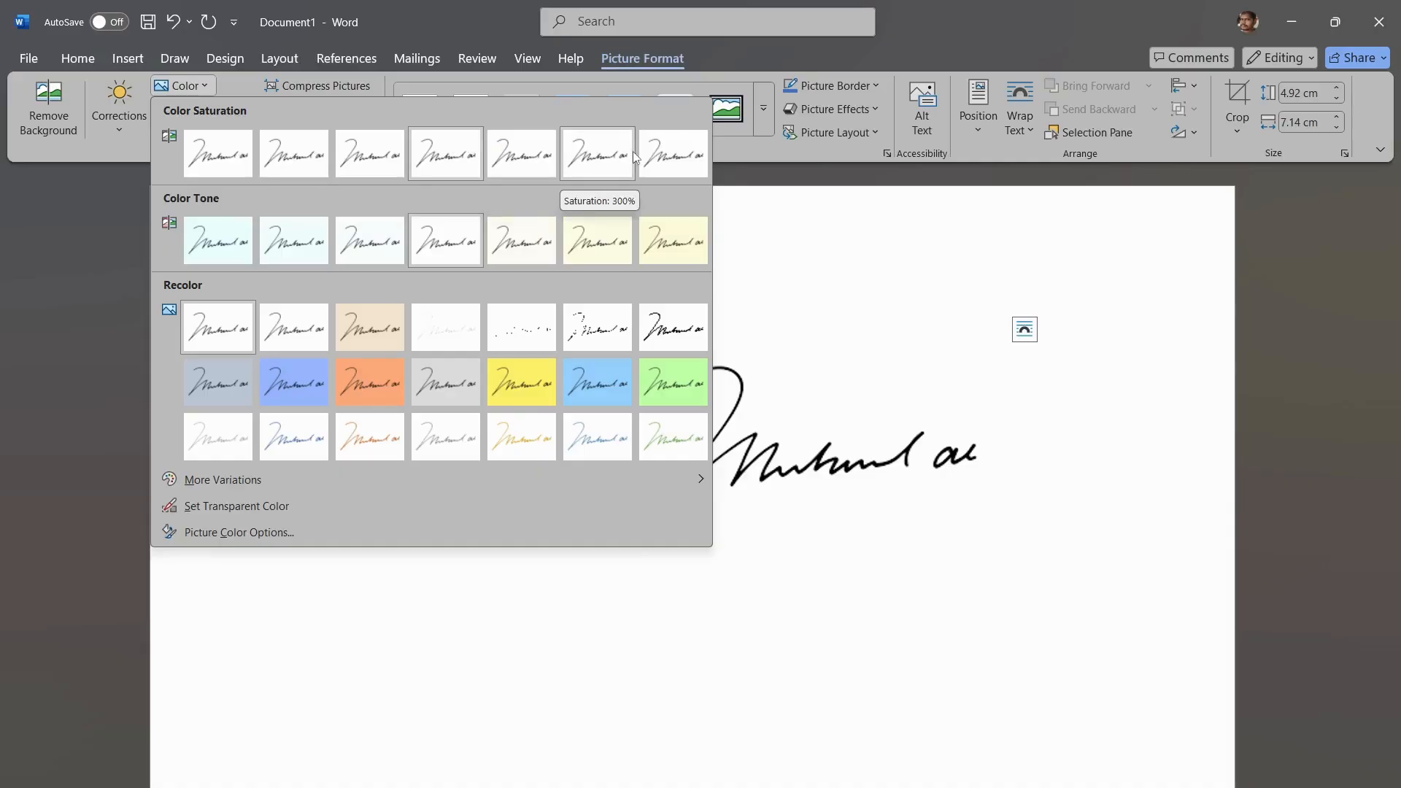
left_click(861, 423)
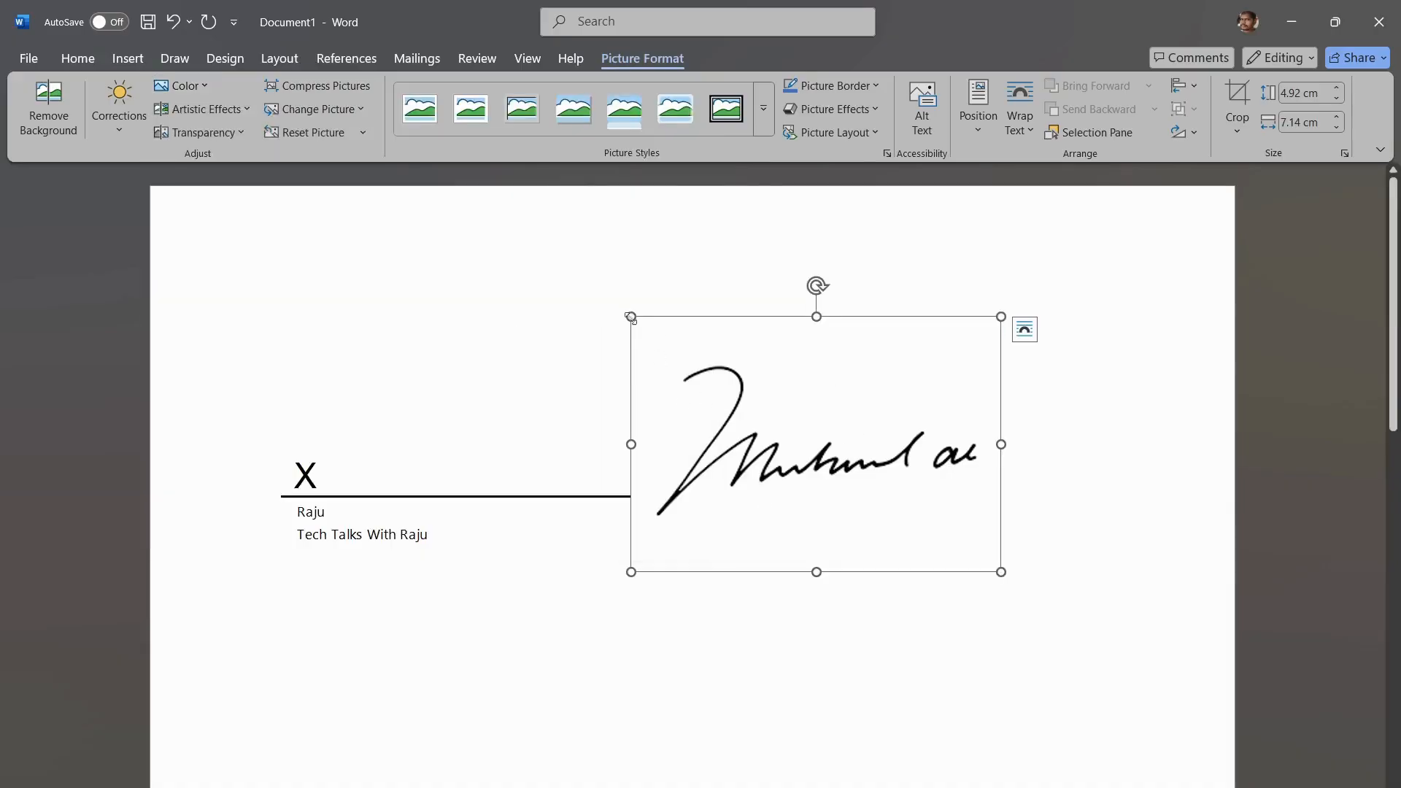
Shrink the signature picture proportionally to about half its inserted width and height
left_click_drag(629, 314, 694, 347)
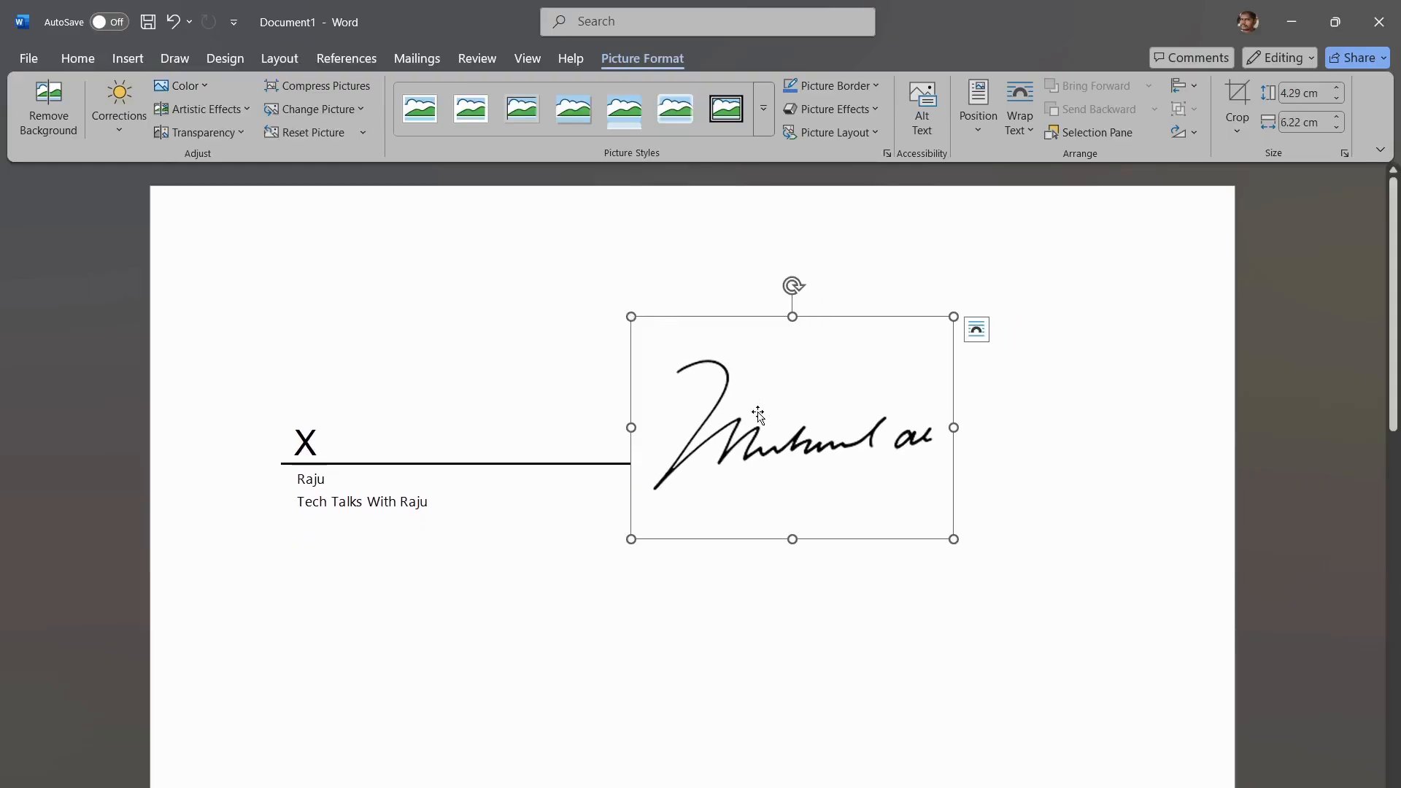
left_click(615, 397)
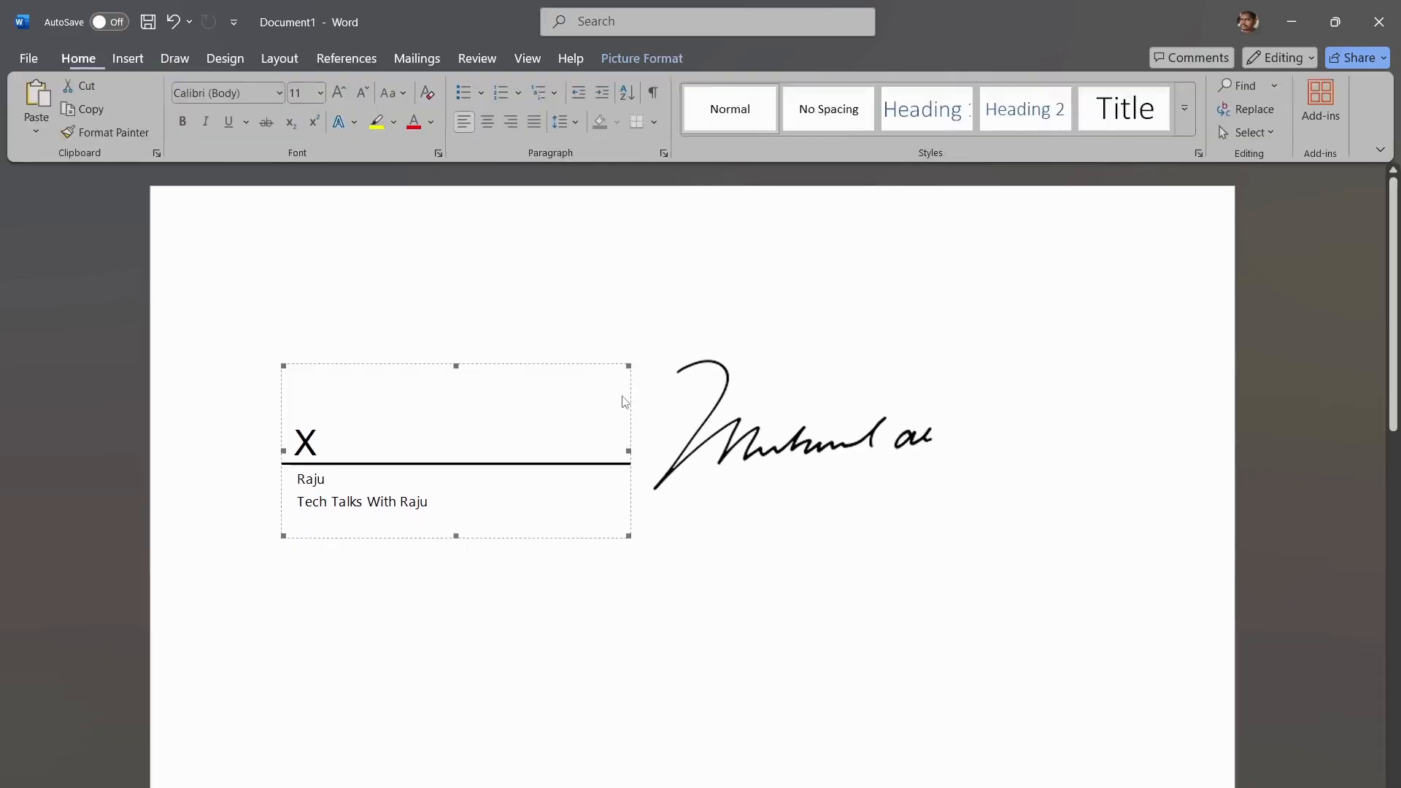
left_click(670, 401)
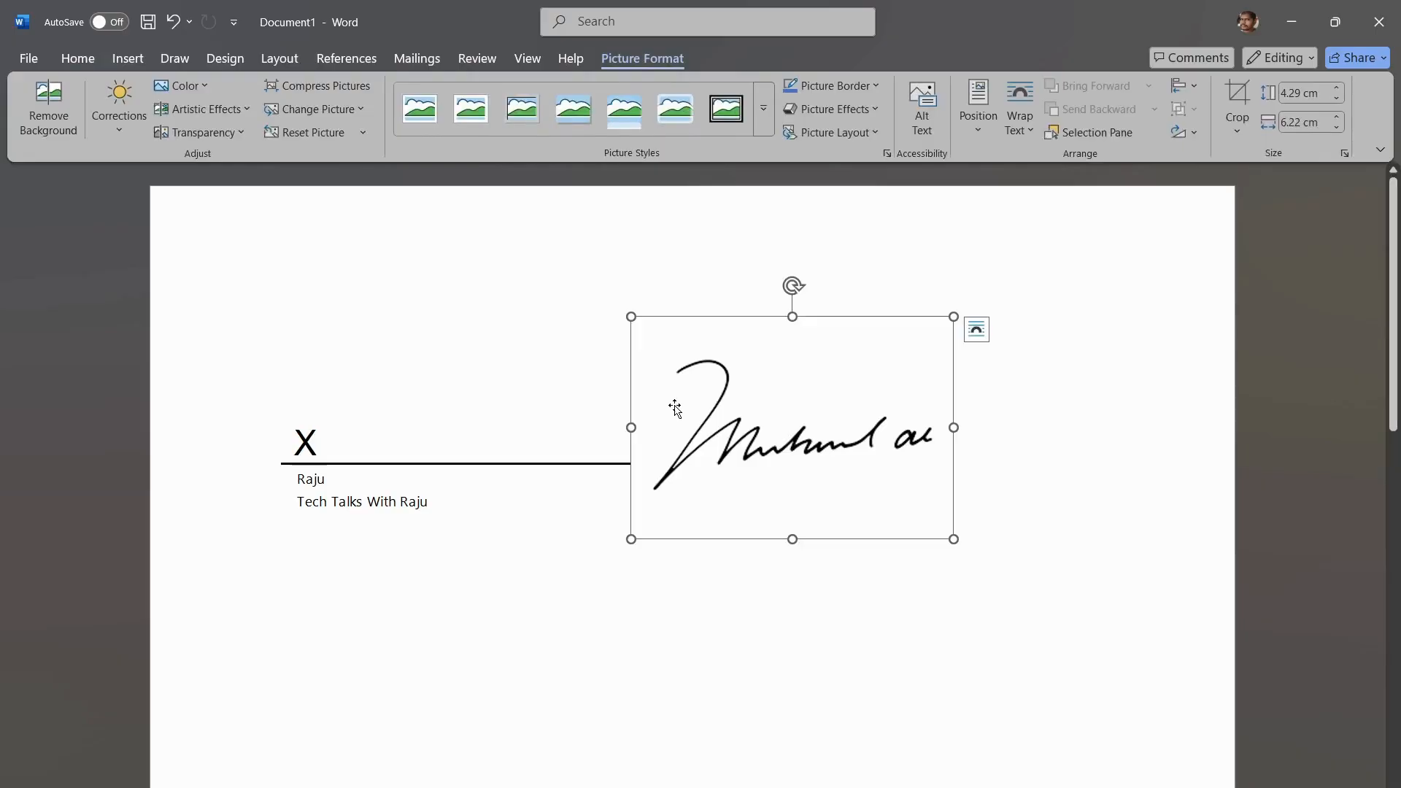
key("ctrl+z")
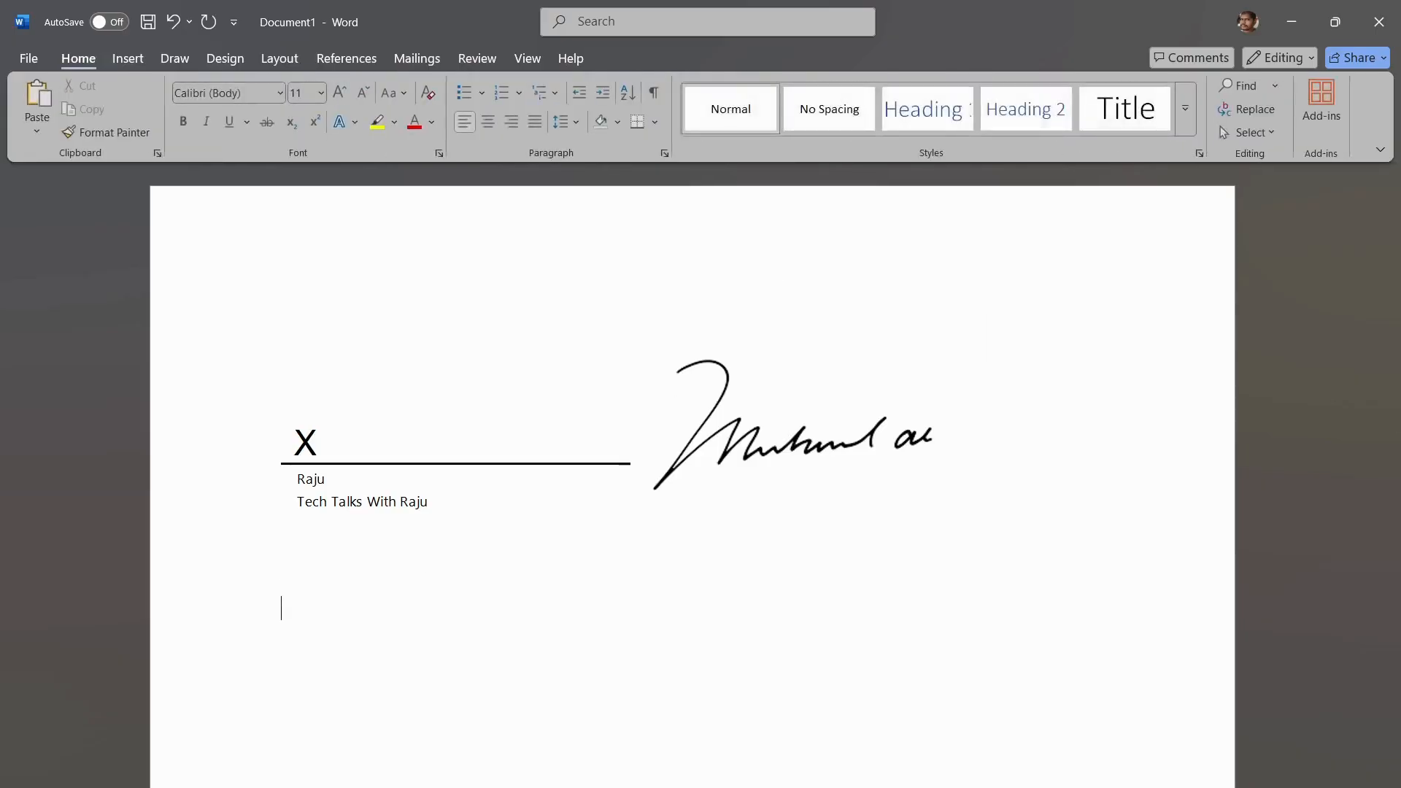
left_click(689, 407)
mouse_move(954, 316)
left_mouse_down()
mouse_move(741, 411)
mouse_move(780, 376)
left_mouse_up()
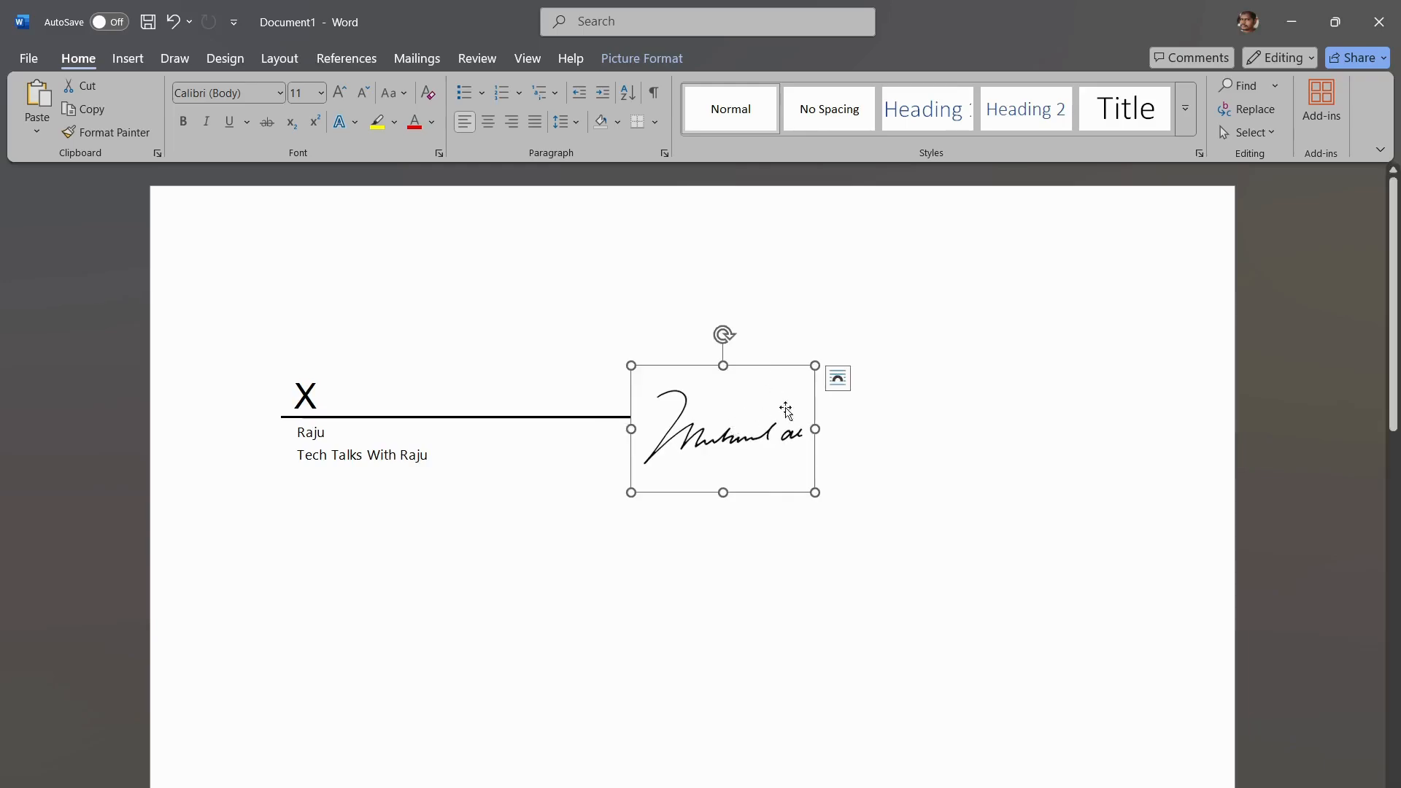
Set the signature picture's text wrapping to In Front of Text and place it just above the signature line, beside the X
left_click(838, 381)
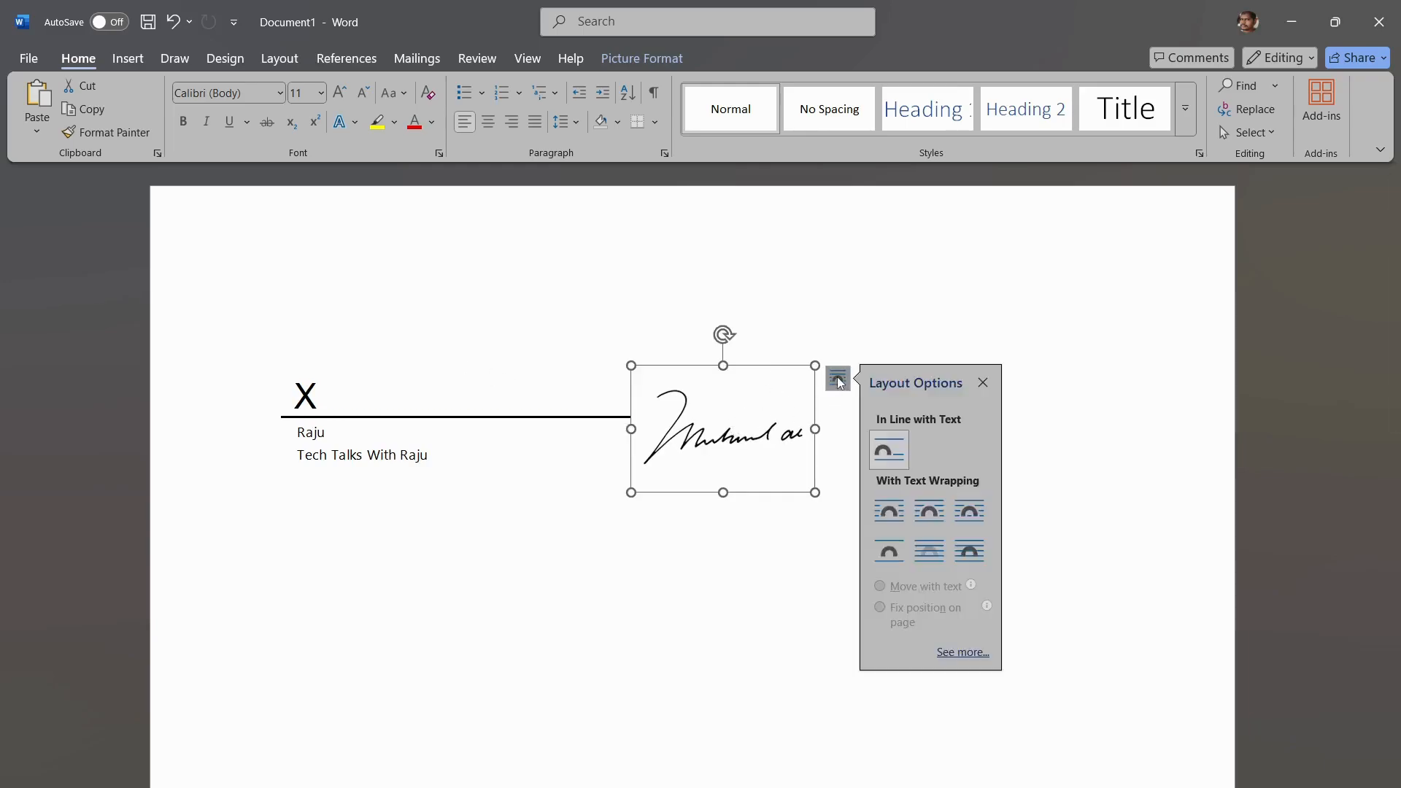
left_click(986, 383)
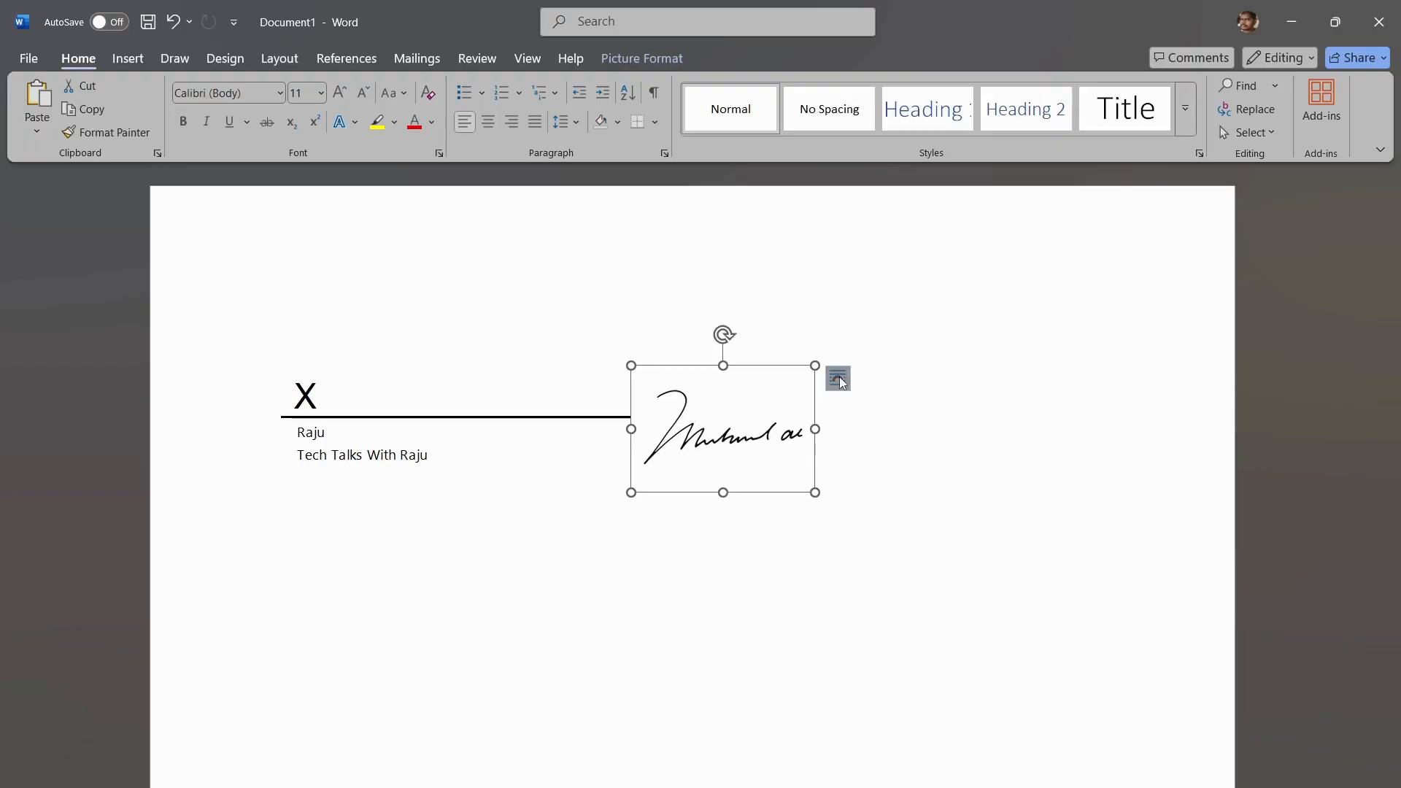
left_click(891, 391)
left_click(722, 401)
left_click(837, 379)
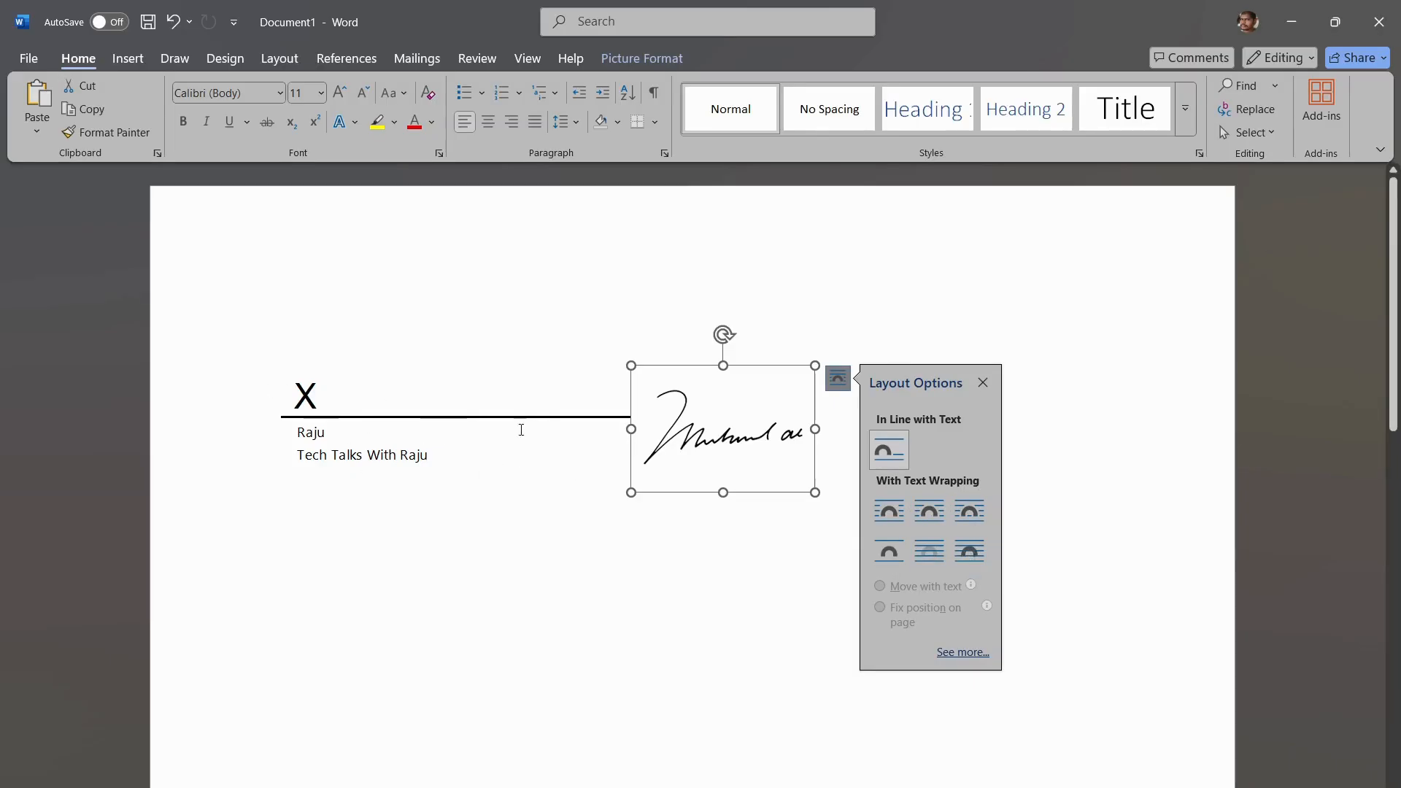
left_click(971, 553)
mouse_move(732, 442)
left_mouse_down()
mouse_move(595, 334)
mouse_move(537, 345)
mouse_move(456, 328)
mouse_move(447, 356)
left_mouse_up()
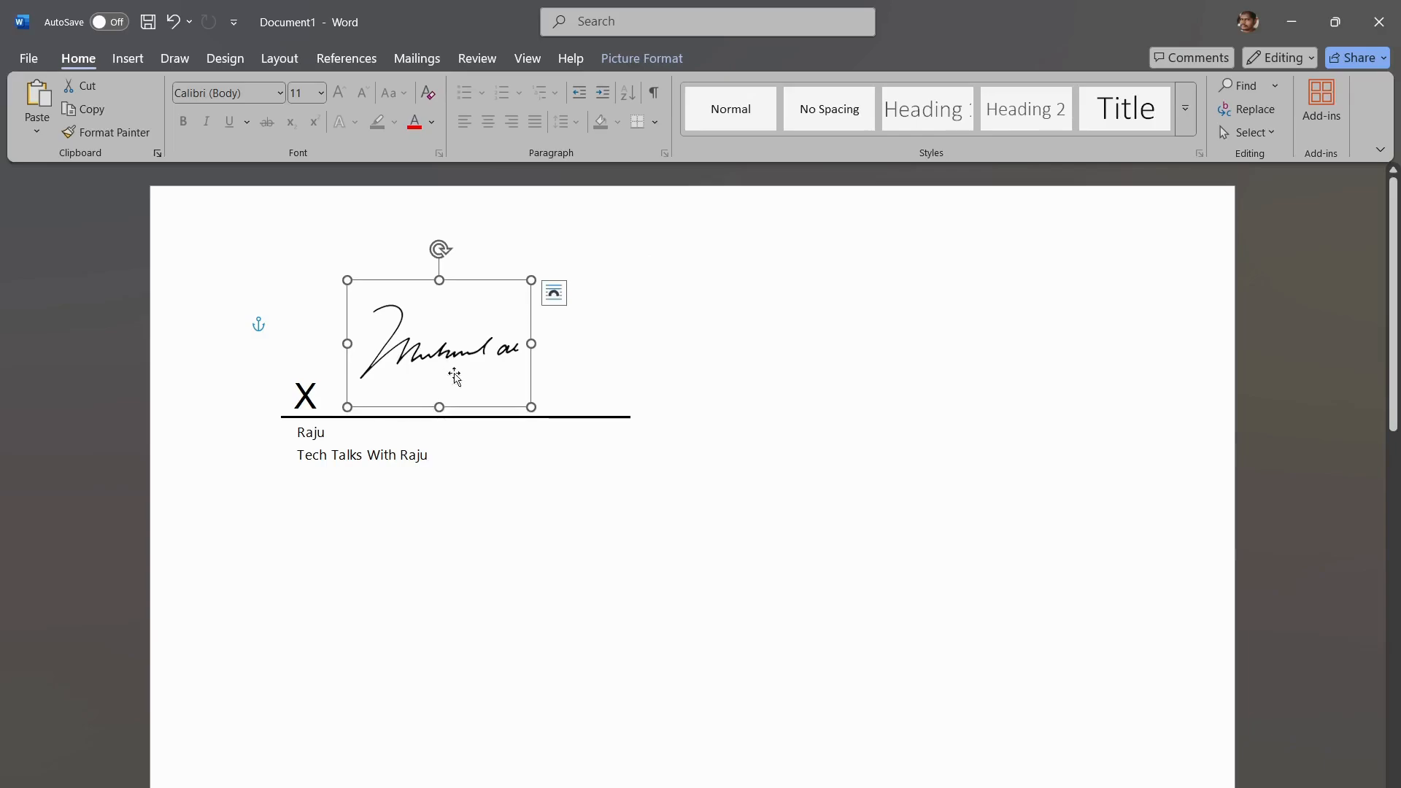
left_click(690, 568)
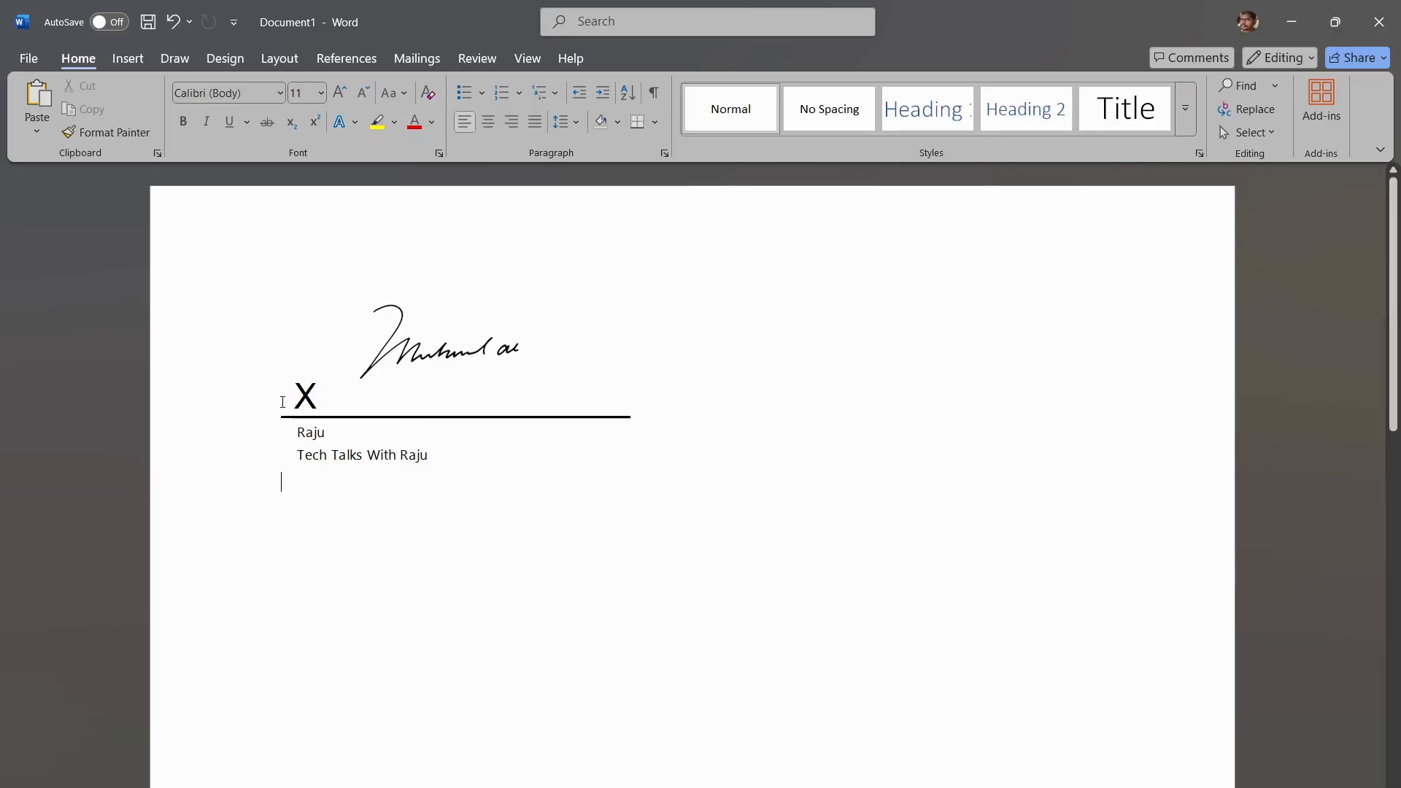
Add blank lines before the signature block to move it down the page
left_click(300, 321)
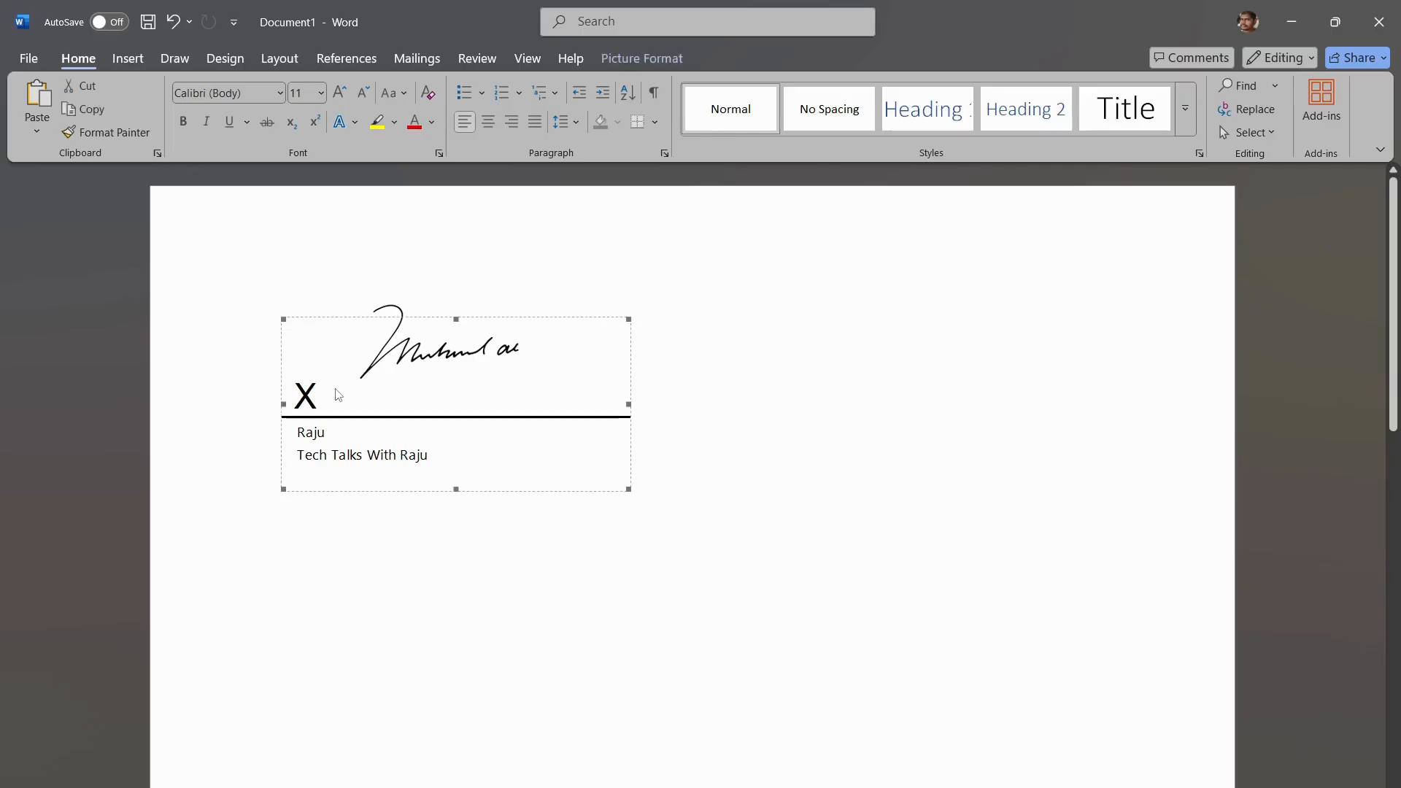
left_click(260, 380)
key("Return")
key("Return")
key("Return")
key("Return")
key("Return")
key("Return")
key("Return")
key("Return")
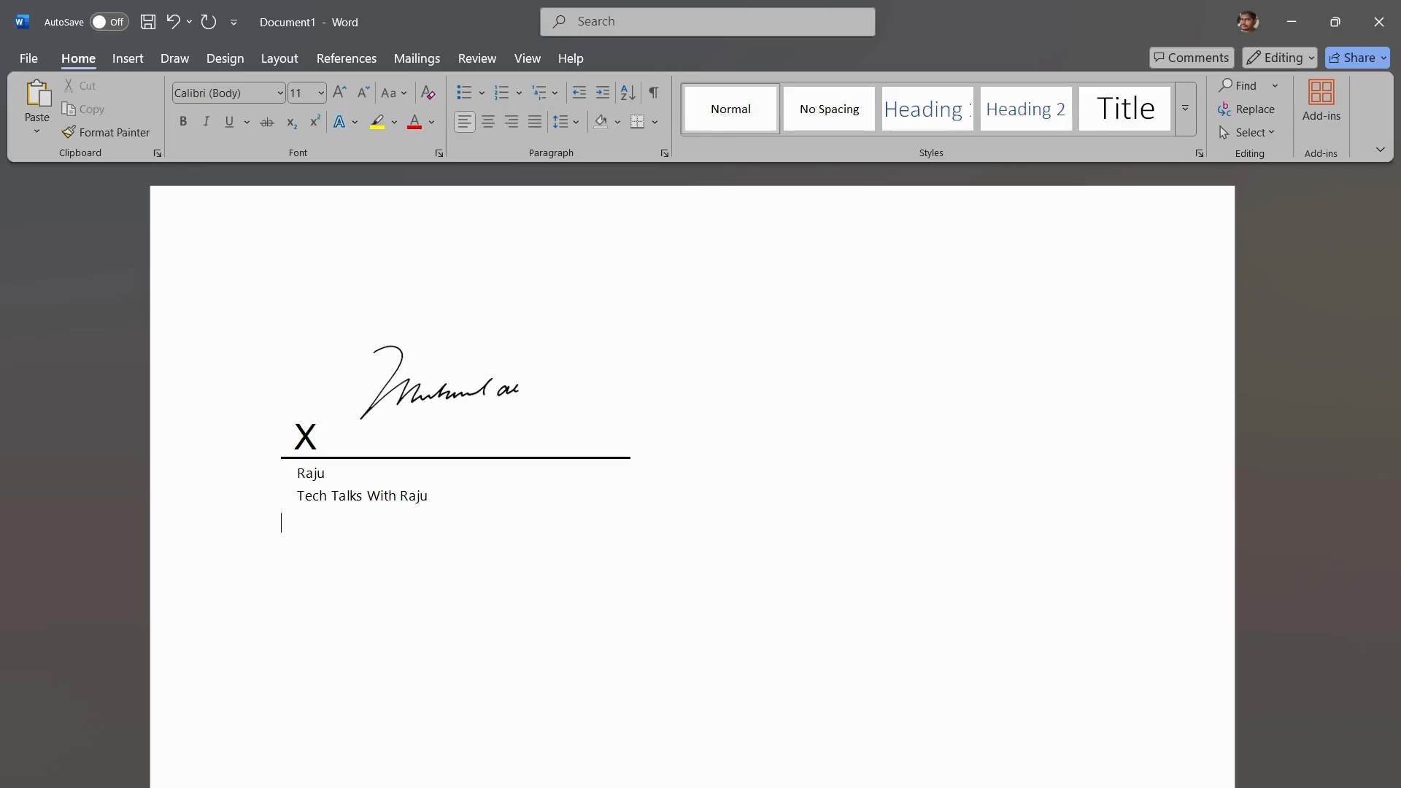
Move the signature line block further down the page with blank lines and shift it to the right side of the page
key("Return")
key("Return")
key("Return")
key("Return")
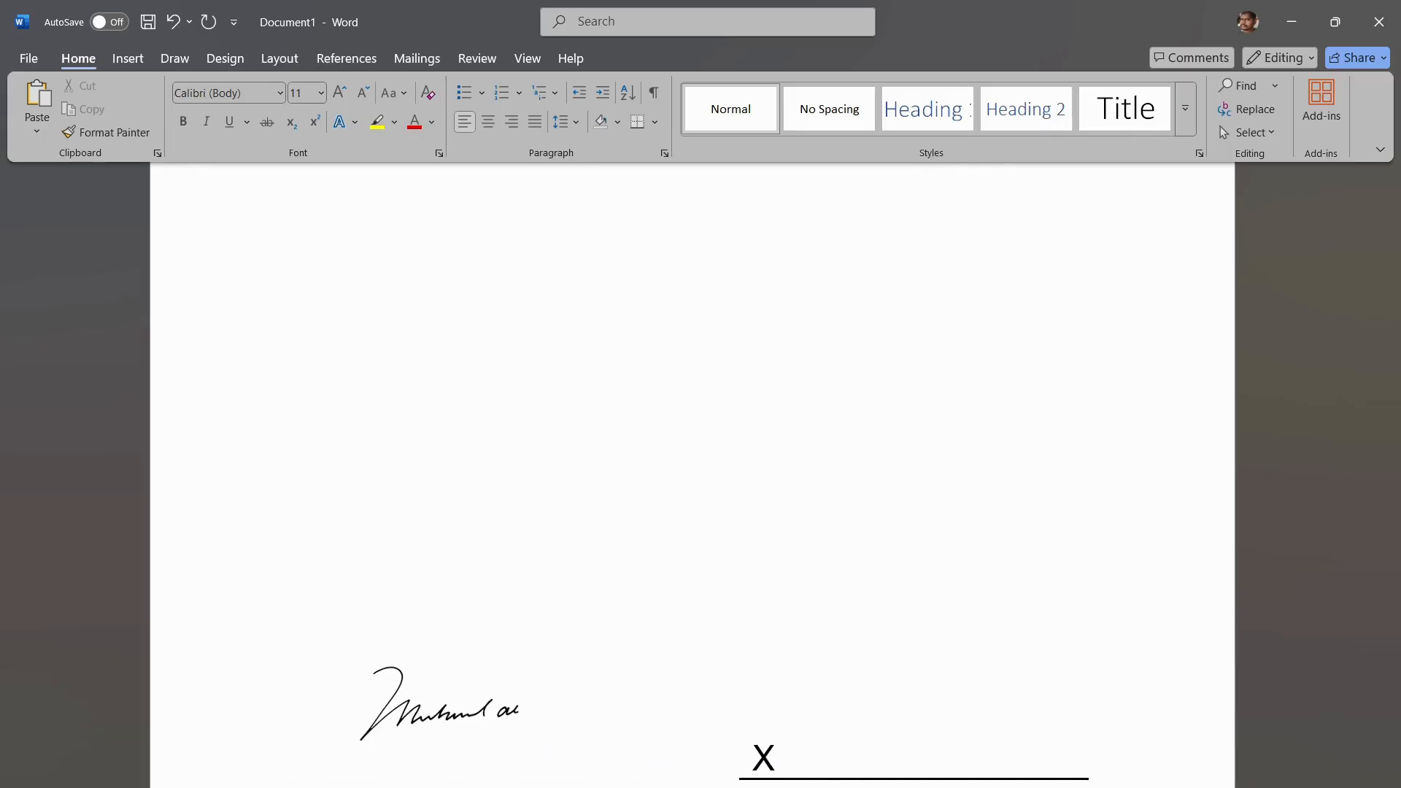
Move the signature picture across the page to sit just above the relocated signature line, beside the X
left_click(423, 704)
mouse_move(423, 704)
left_mouse_down()
mouse_move(876, 631)
mouse_move(919, 703)
mouse_move(886, 710)
mouse_move(899, 719)
left_mouse_up()
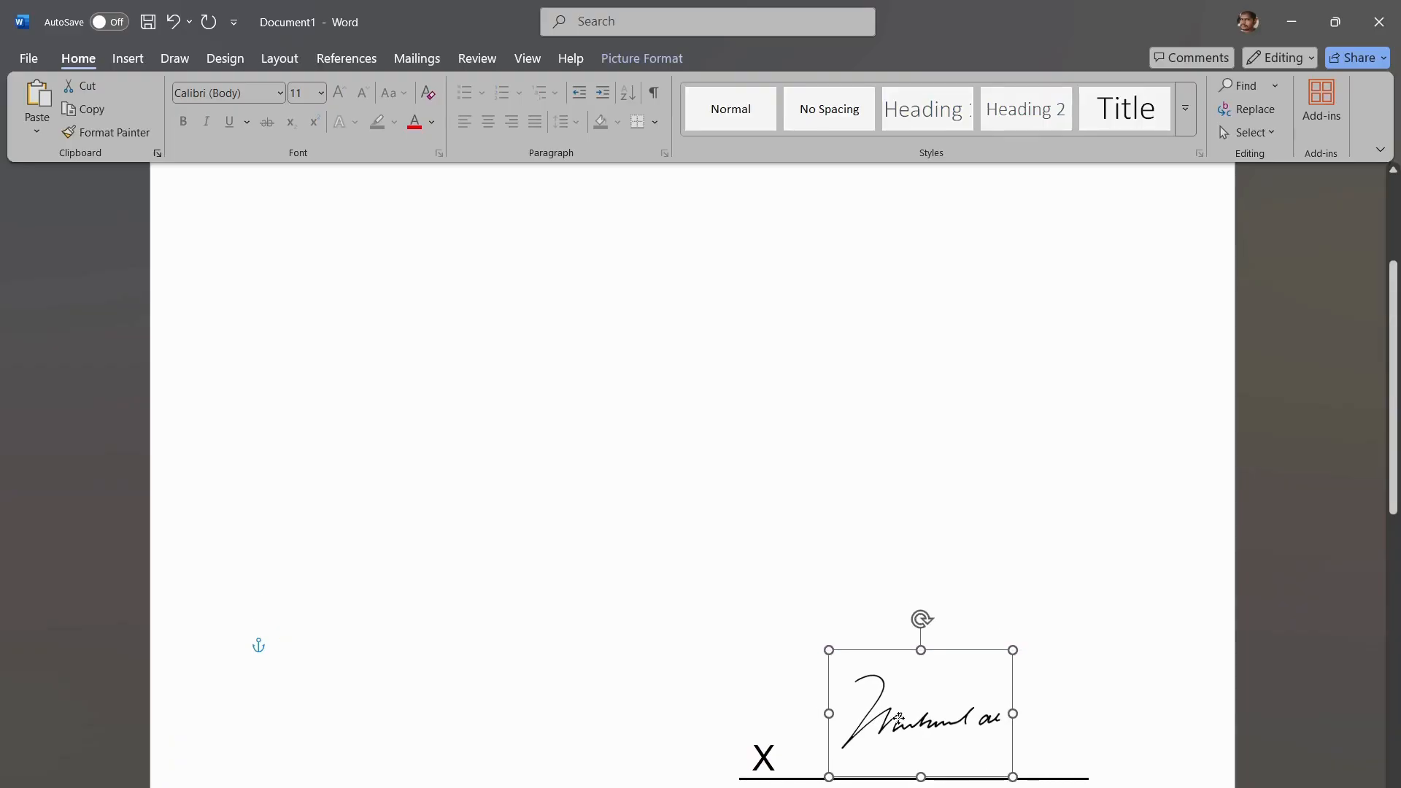
left_click(675, 539)
scroll(675, 539, "down", 4)
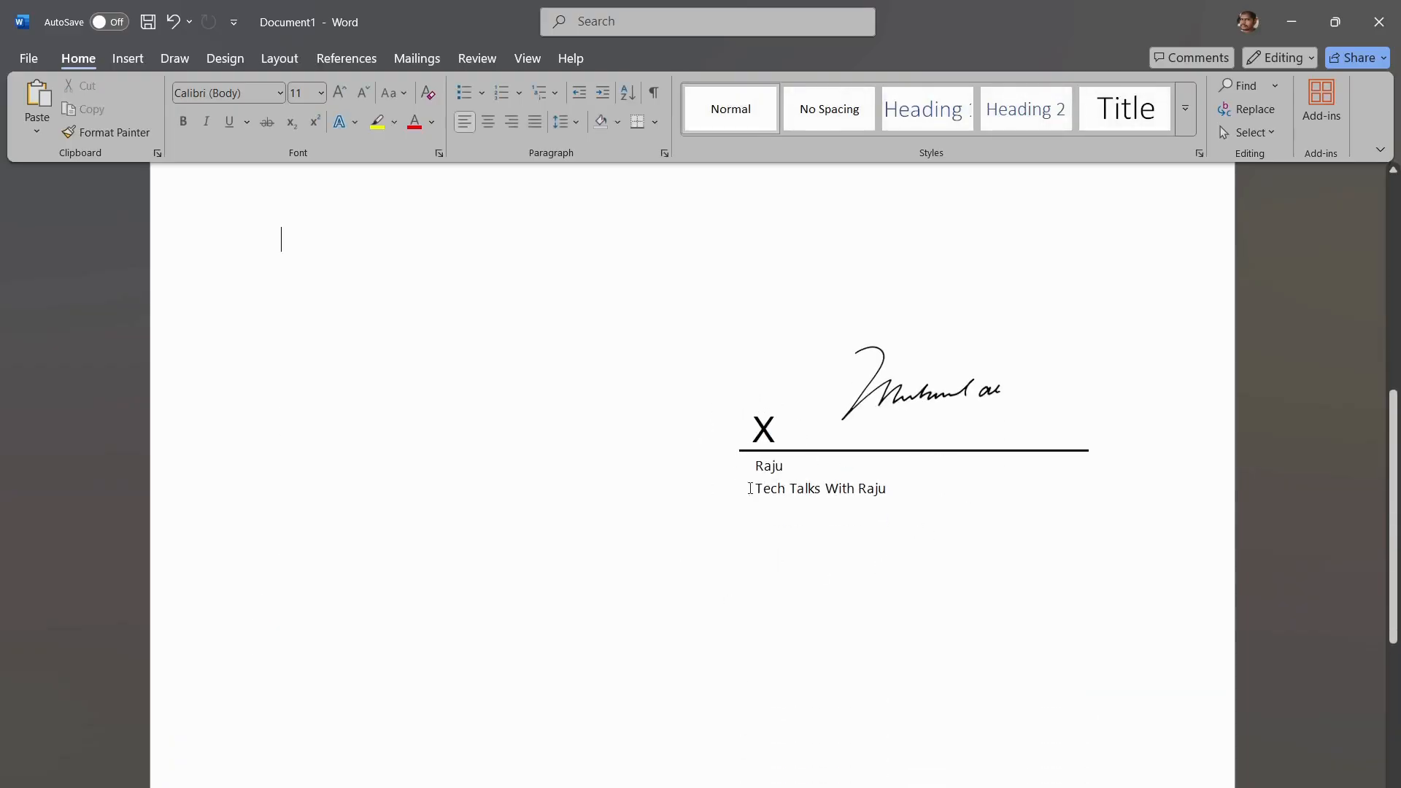
Shrink the signature picture proportionally to about four-fifths of its size, keeping it just above the signature line
left_click(925, 385)
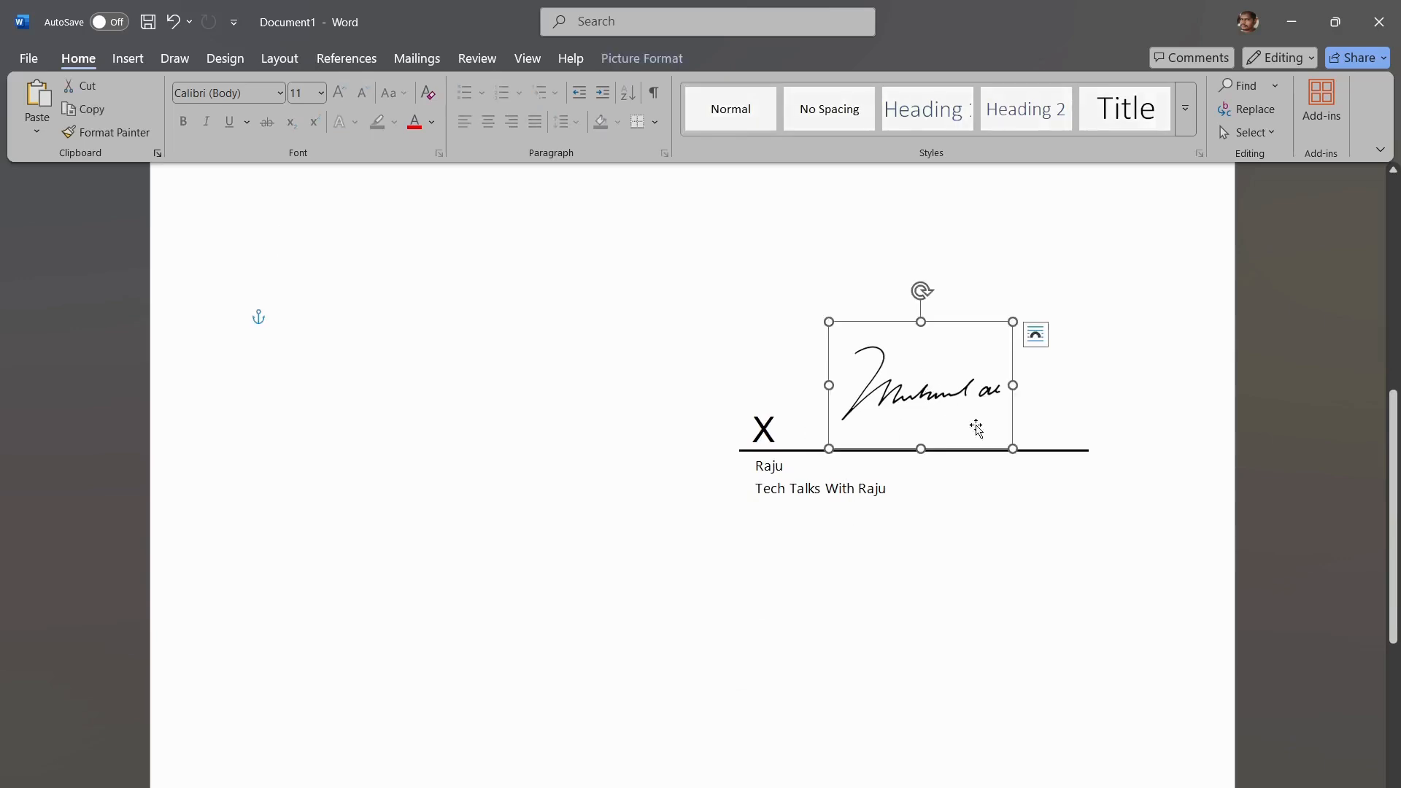
left_click(913, 613)
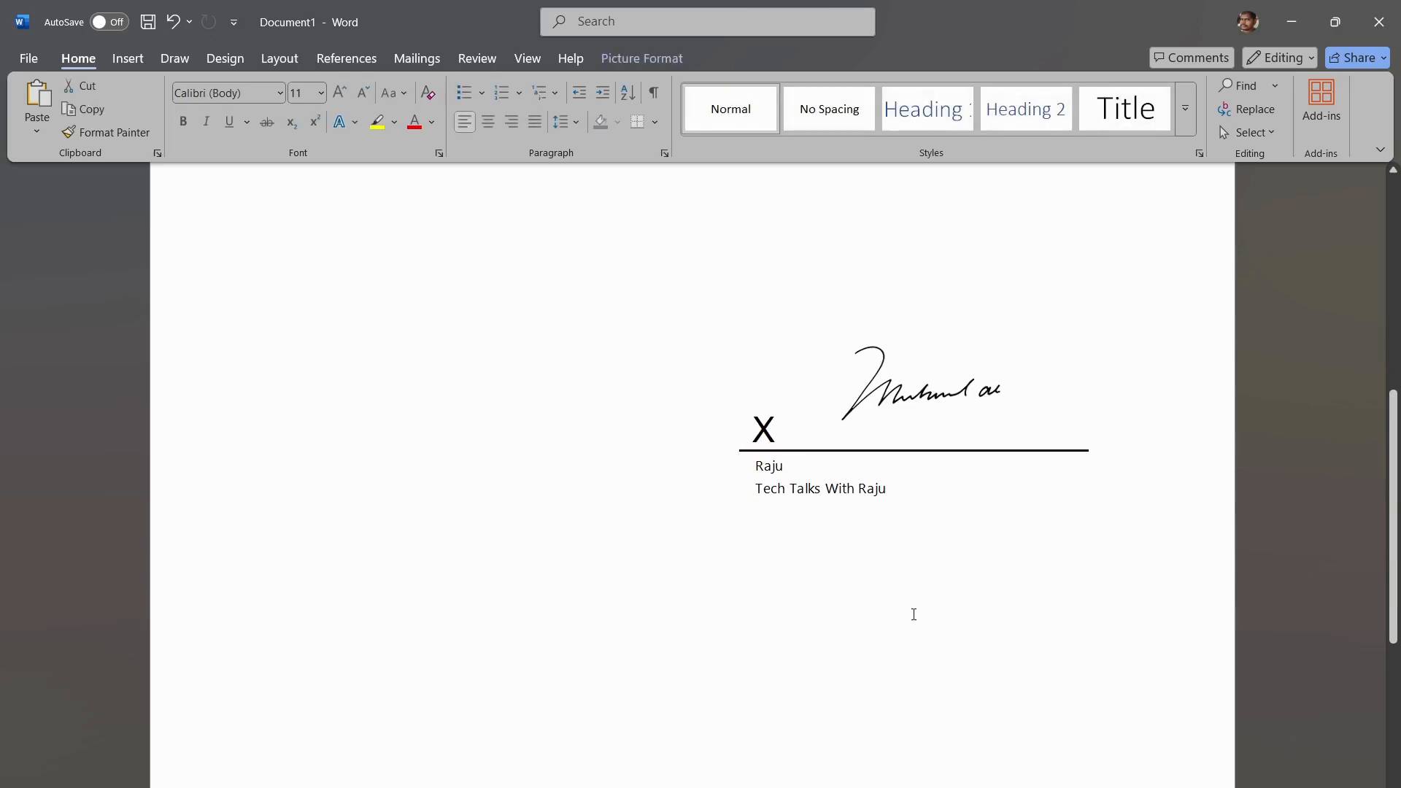
left_click(921, 387)
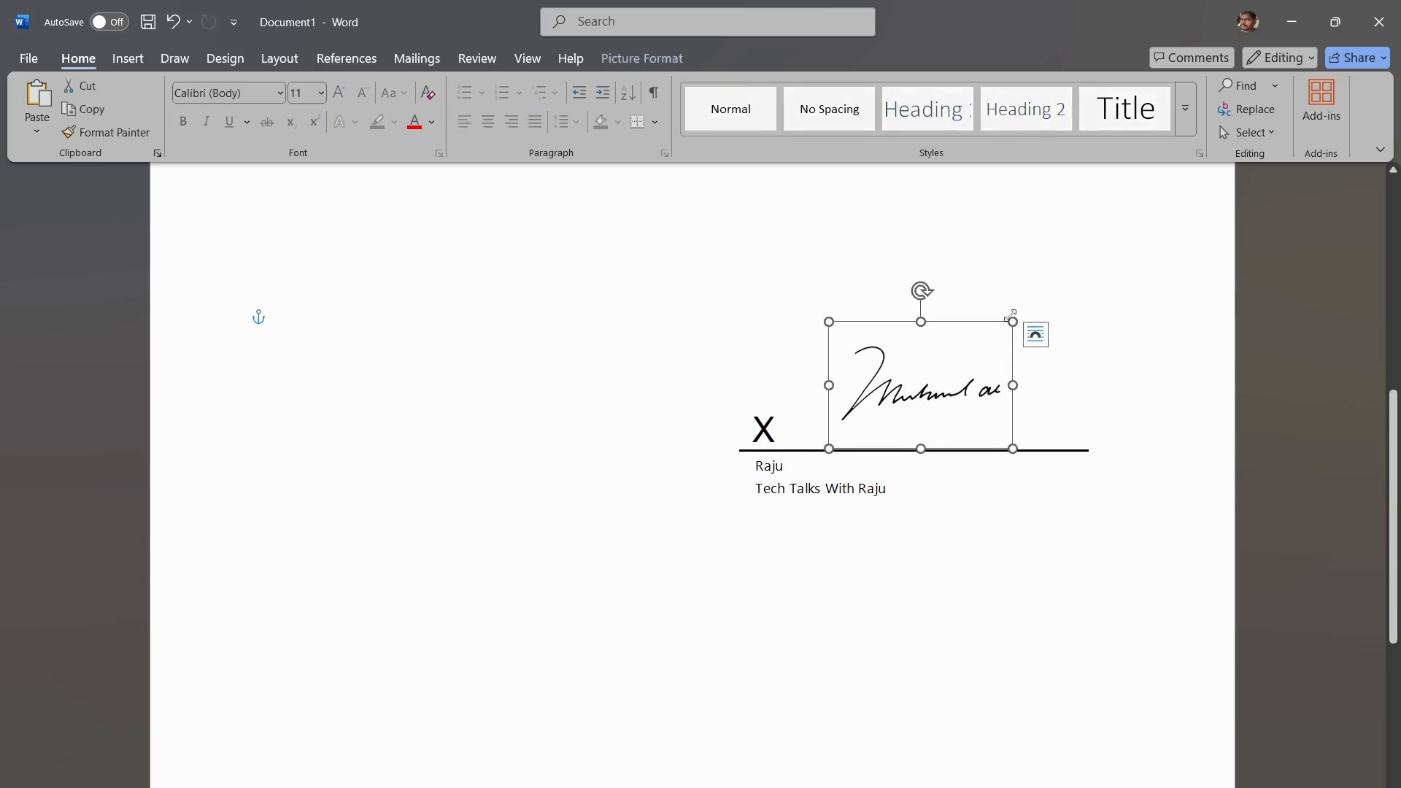
mouse_move(1014, 319)
left_mouse_down()
mouse_move(954, 360)
mouse_move(1022, 319)
mouse_move(978, 366)
left_mouse_up()
left_click(888, 602)
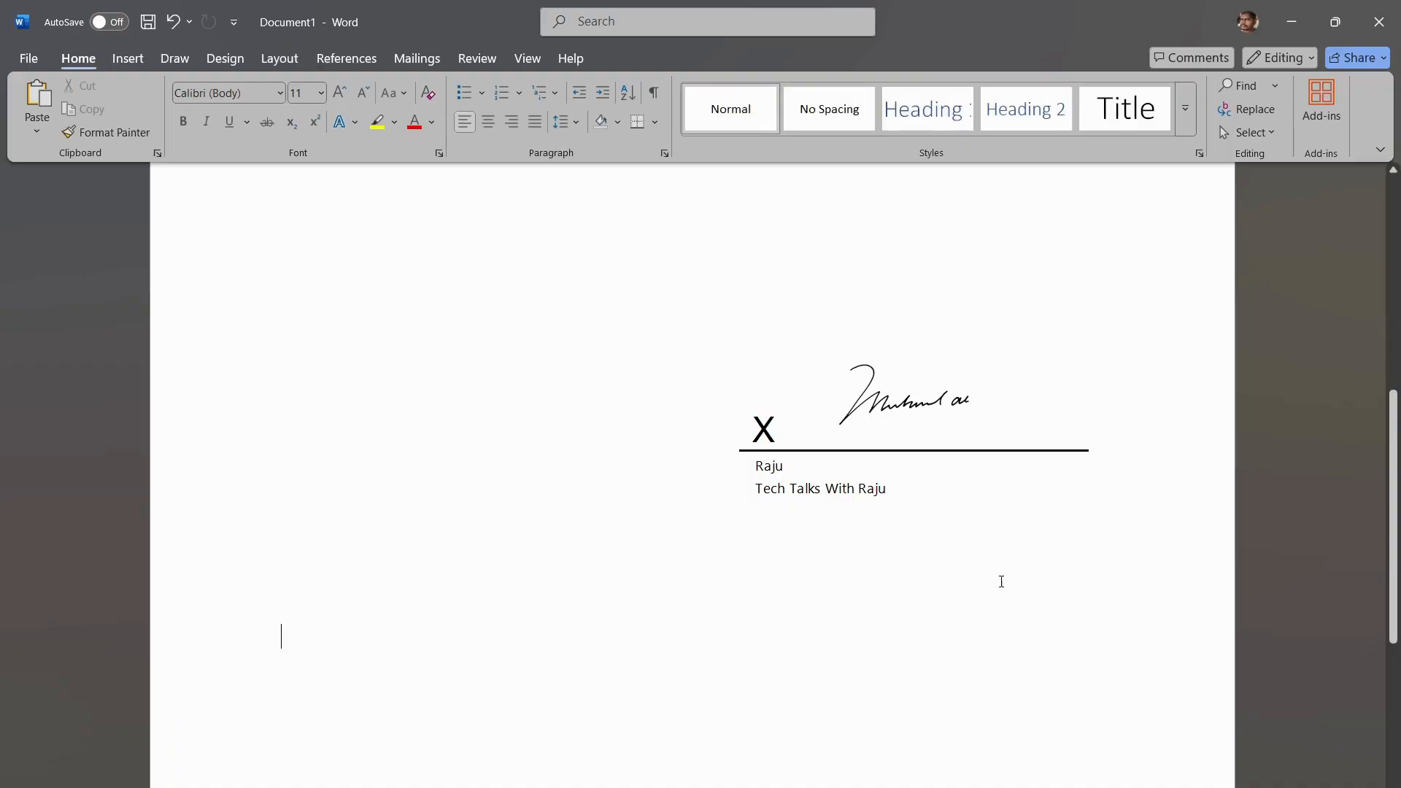
scroll(996, 580, "up", 5)
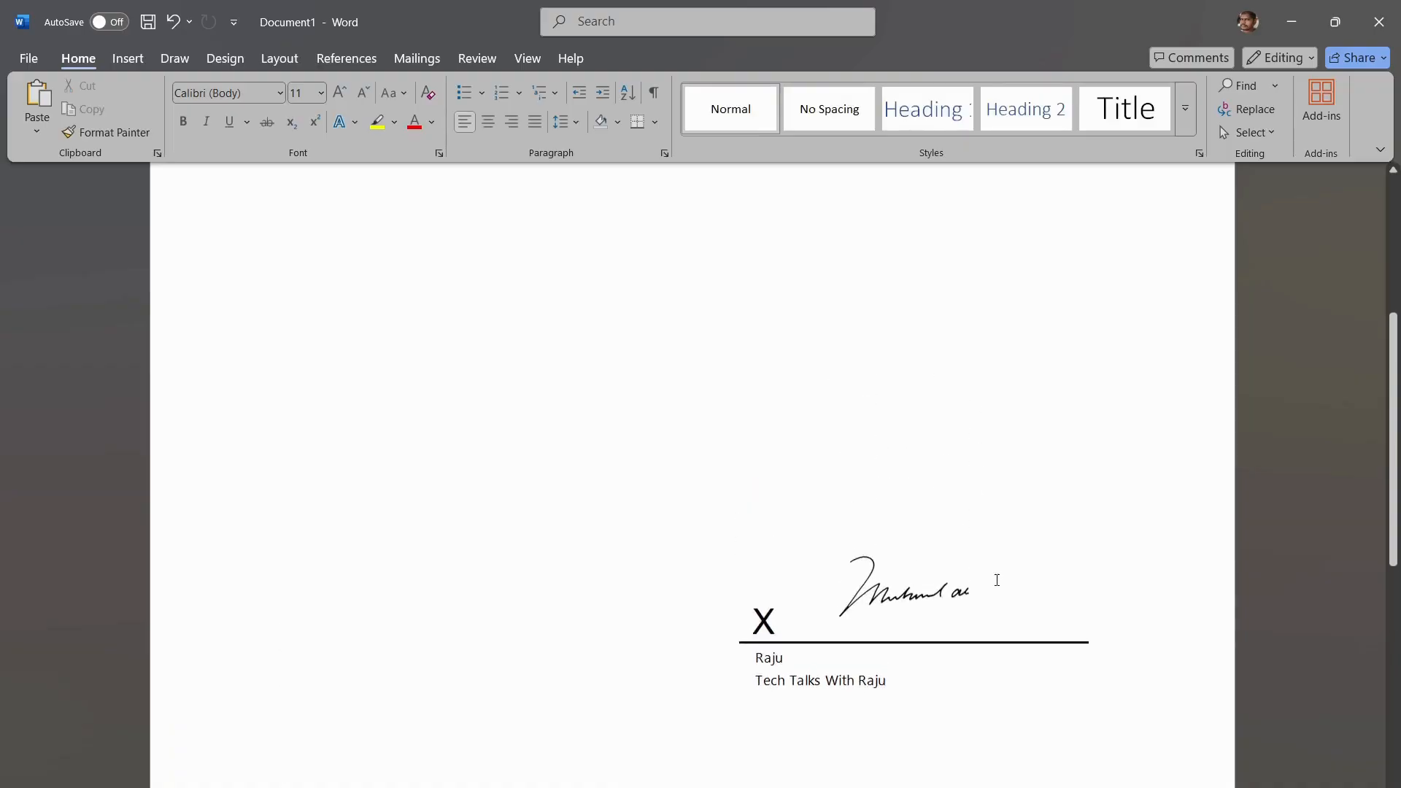